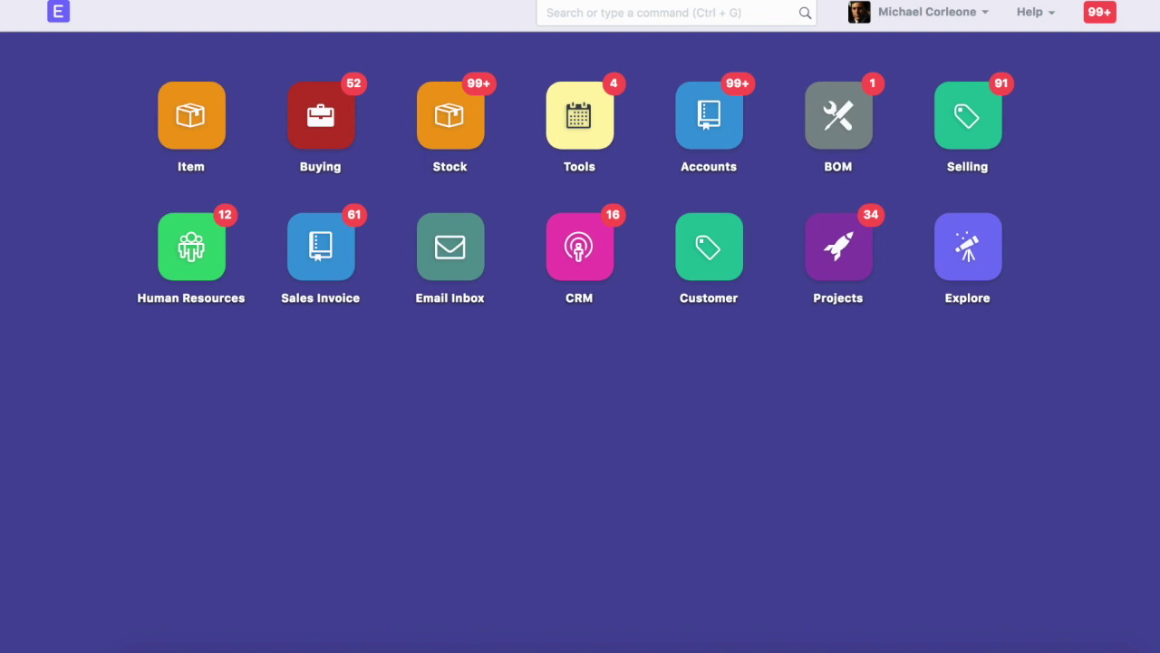
- Open the Apple iPhone X (Space Grey, 64GB) item from the Item List and expand Serial Nos and Batches
left_click(678, 13)
type("item")
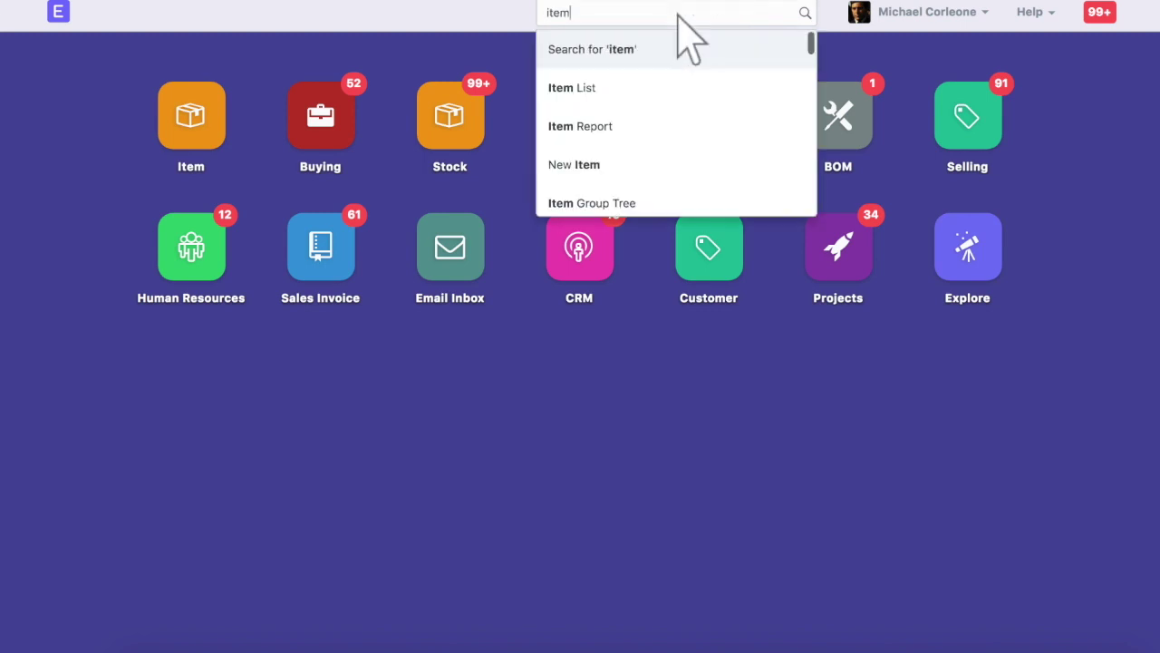
left_click(680, 90)
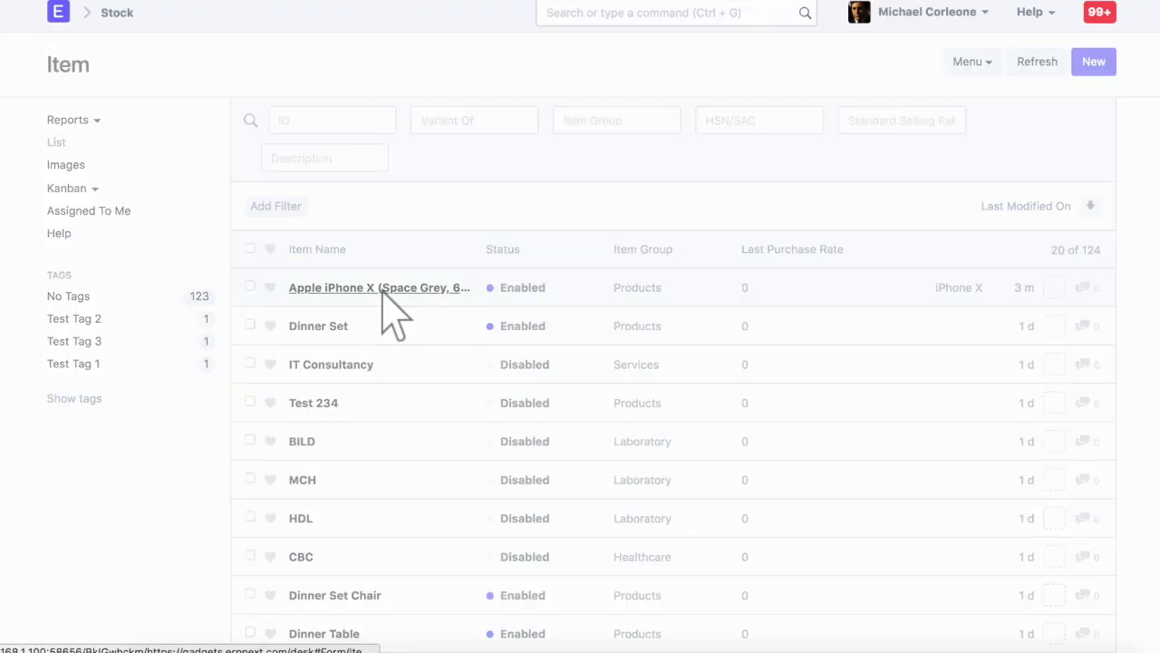
left_click(381, 288)
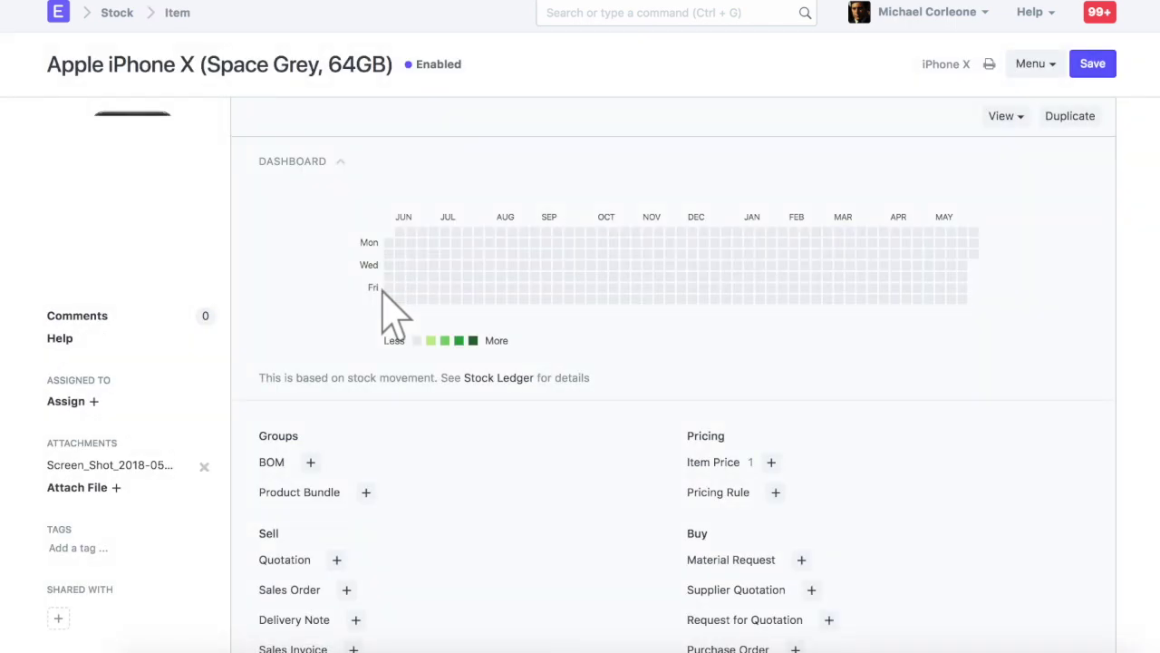
scroll(384, 292, "down", 15)
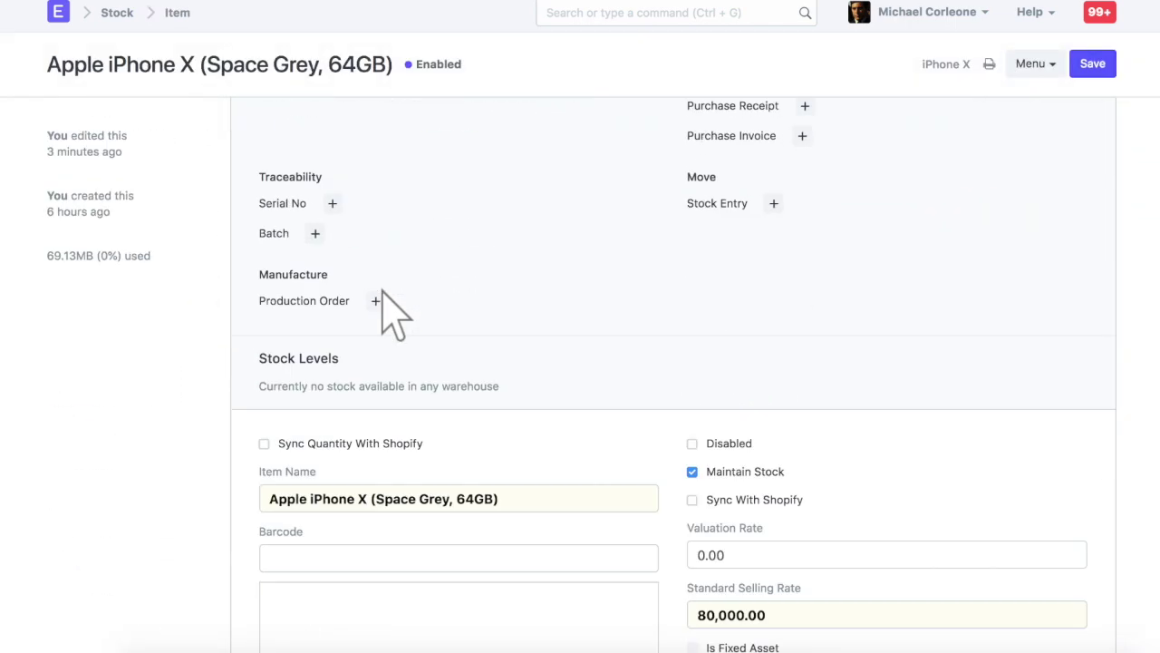
left_click(682, 143)
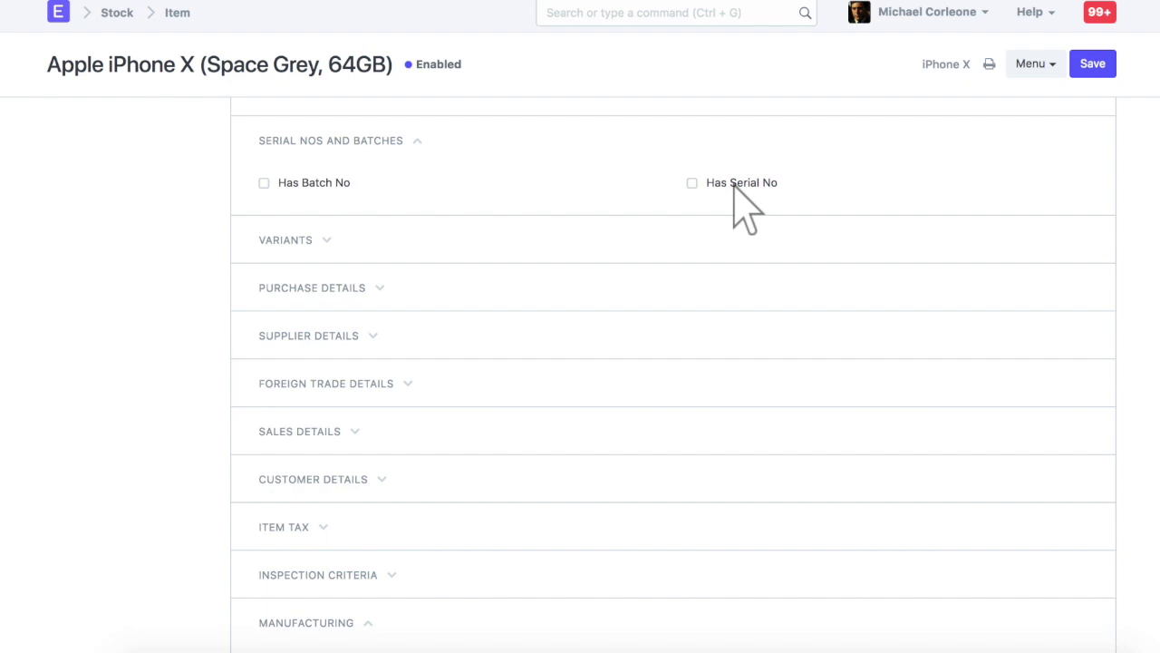
- Enable Has Serial No on the iPhone X item and save it
left_click(735, 185)
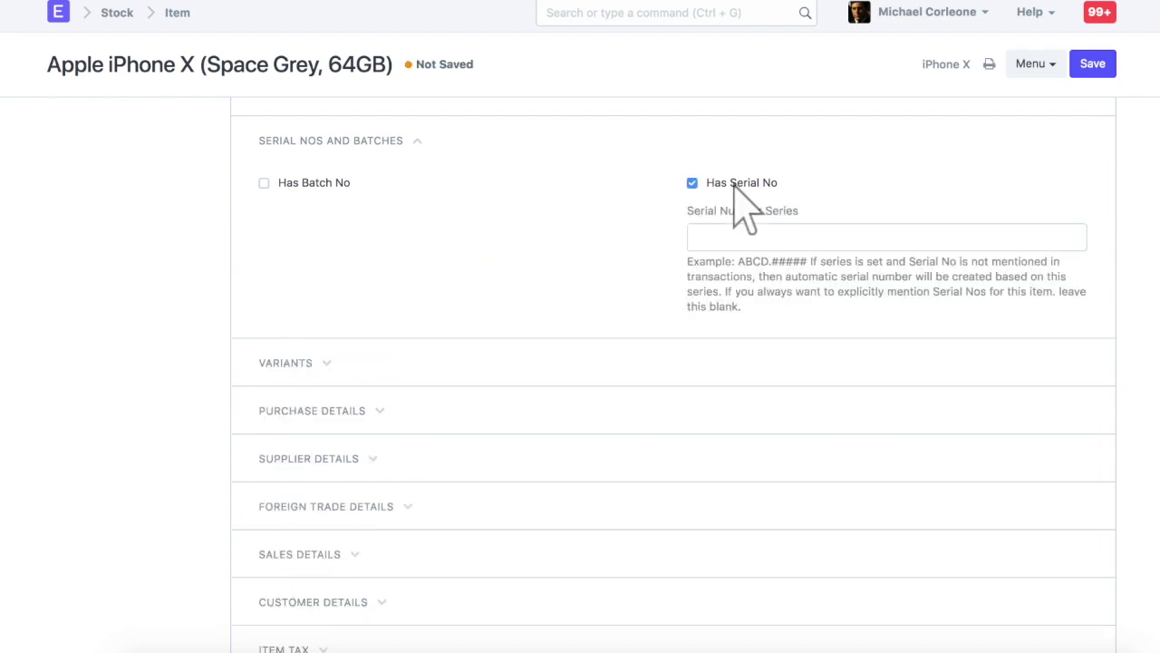
scroll(744, 218, "down", 1)
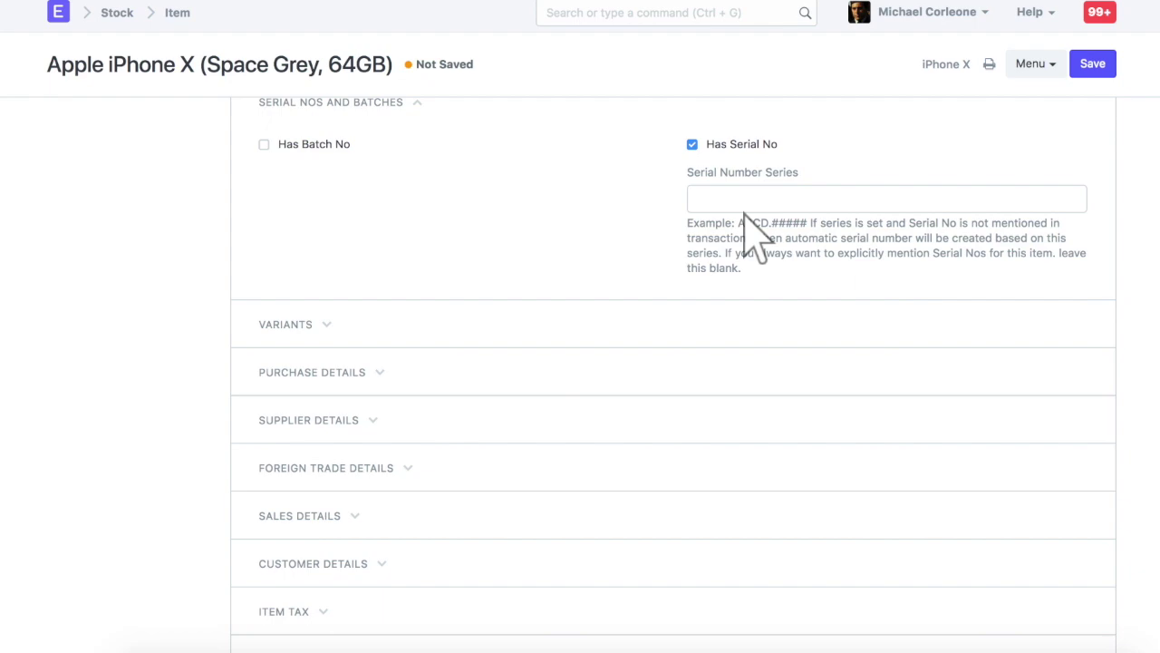
scroll(746, 217, "up", 15)
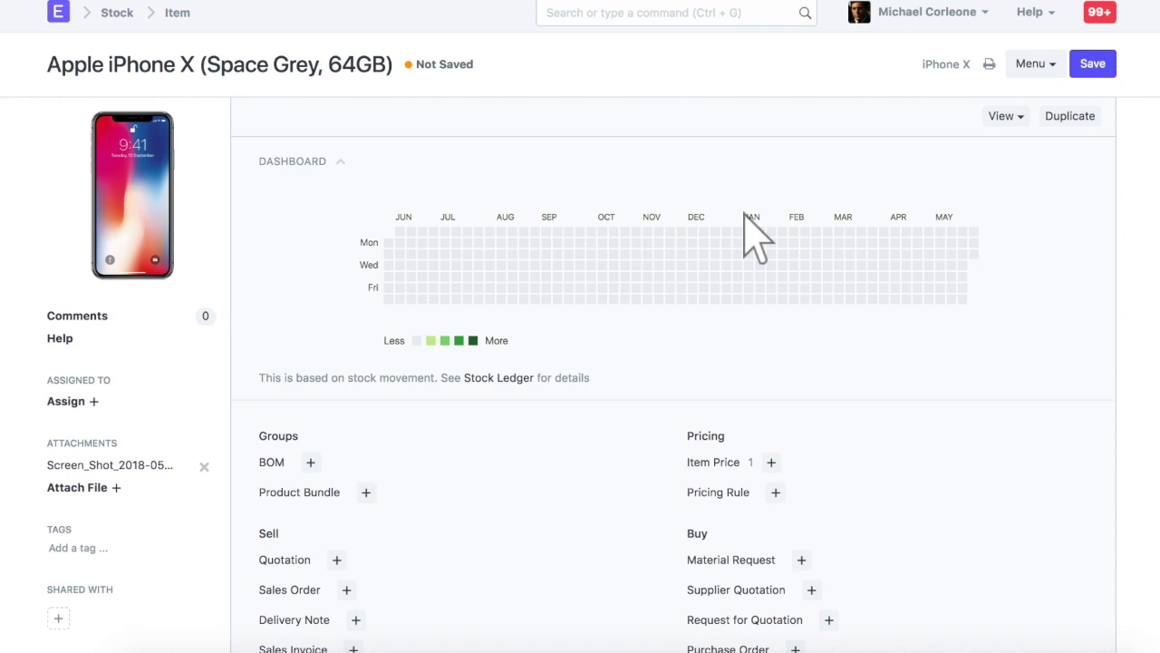
left_click(1093, 64)
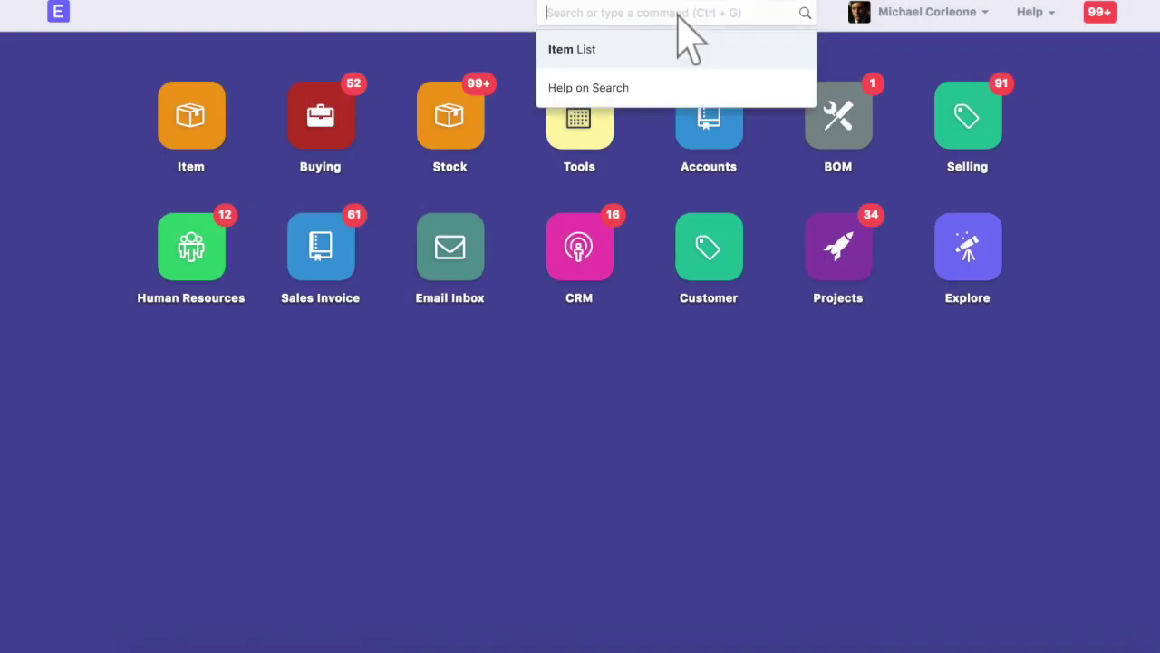
- Create a new Stock Entry from the 'new stock ent' search suggestion
type("new stock ent")
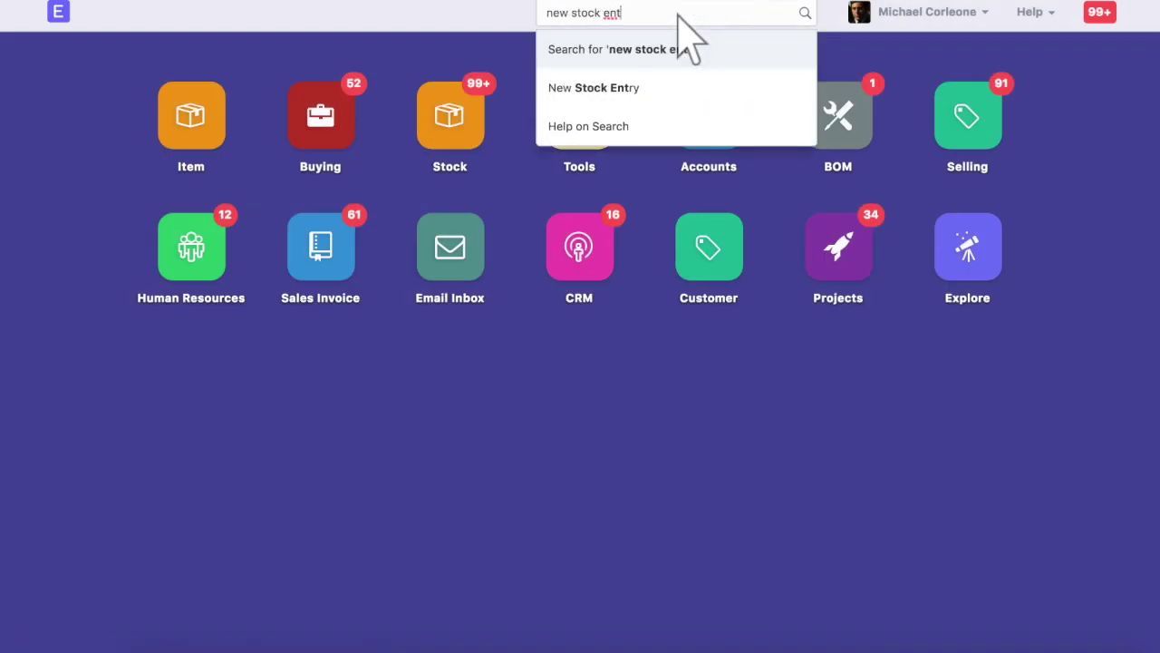
left_click(678, 91)
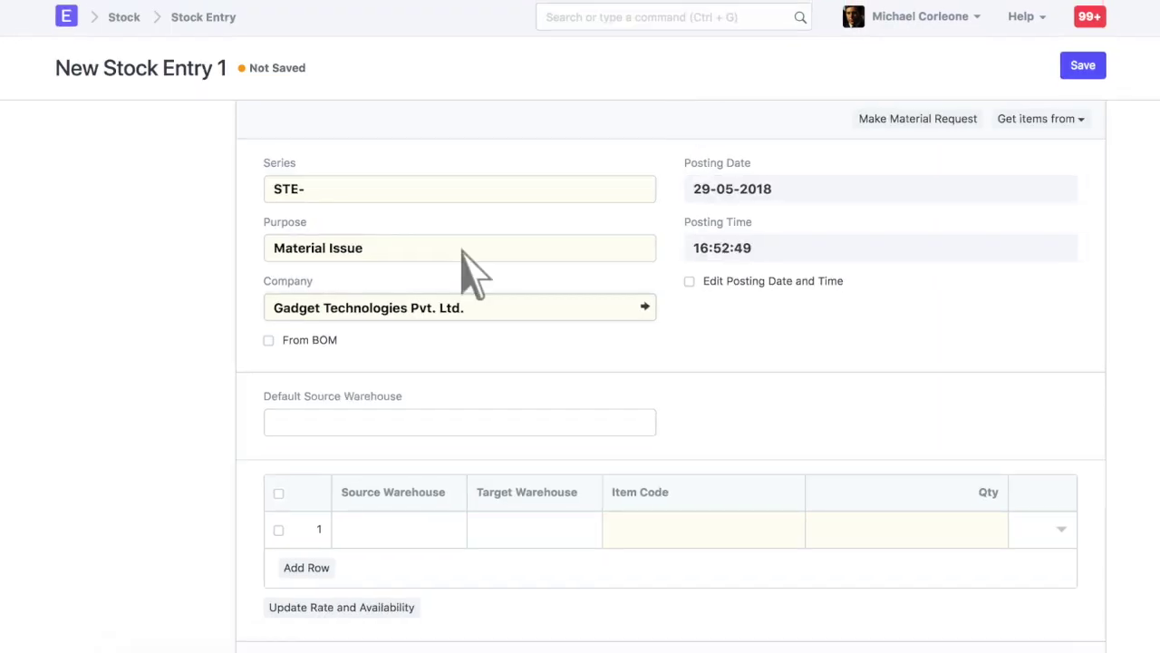
- Change the stock entry purpose to Material Receipt
left_click(463, 251)
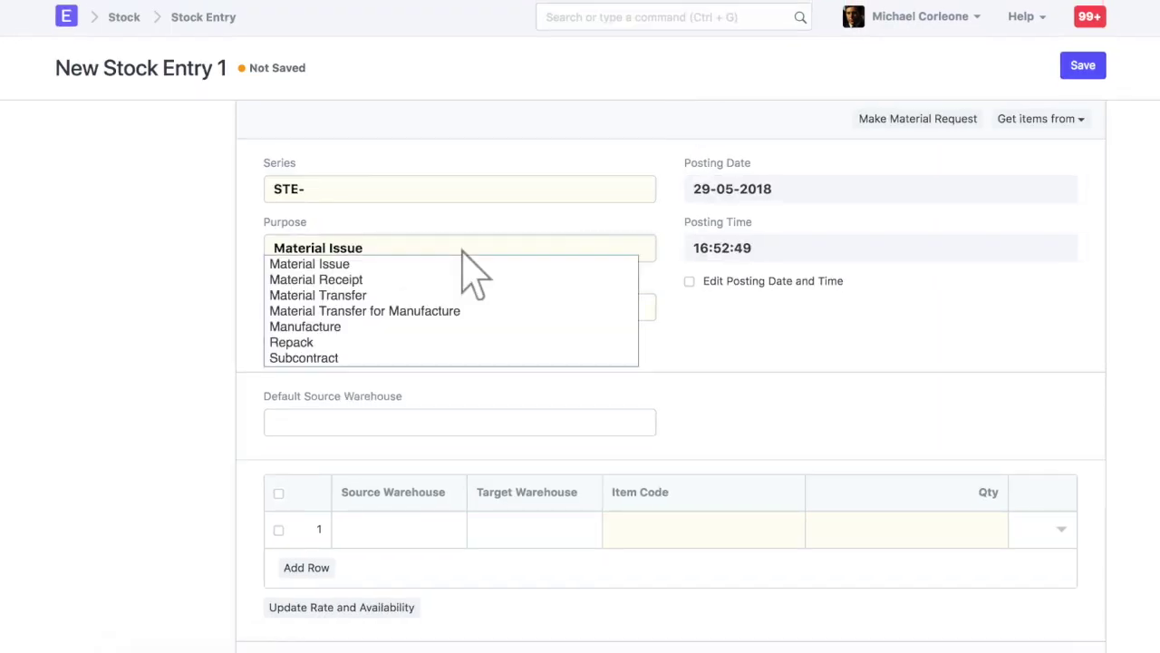
scroll(464, 259, "down", 2)
left_click(463, 207)
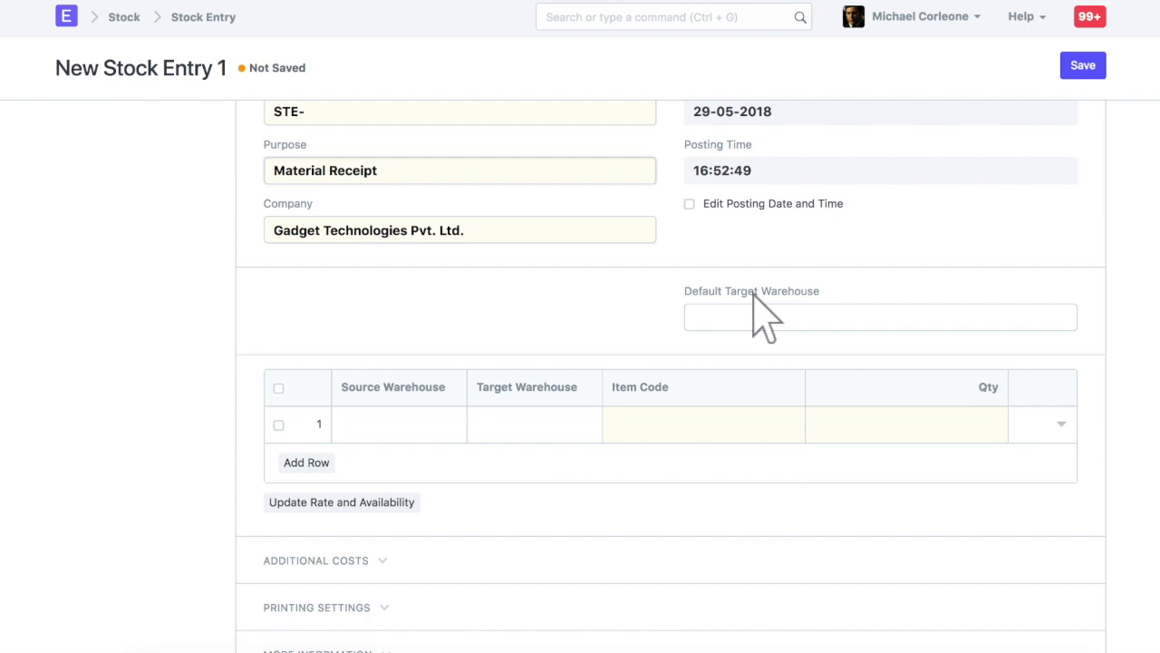
- Set the default target warehouse to Stores - GTPL
left_click(881, 319)
type("sto")
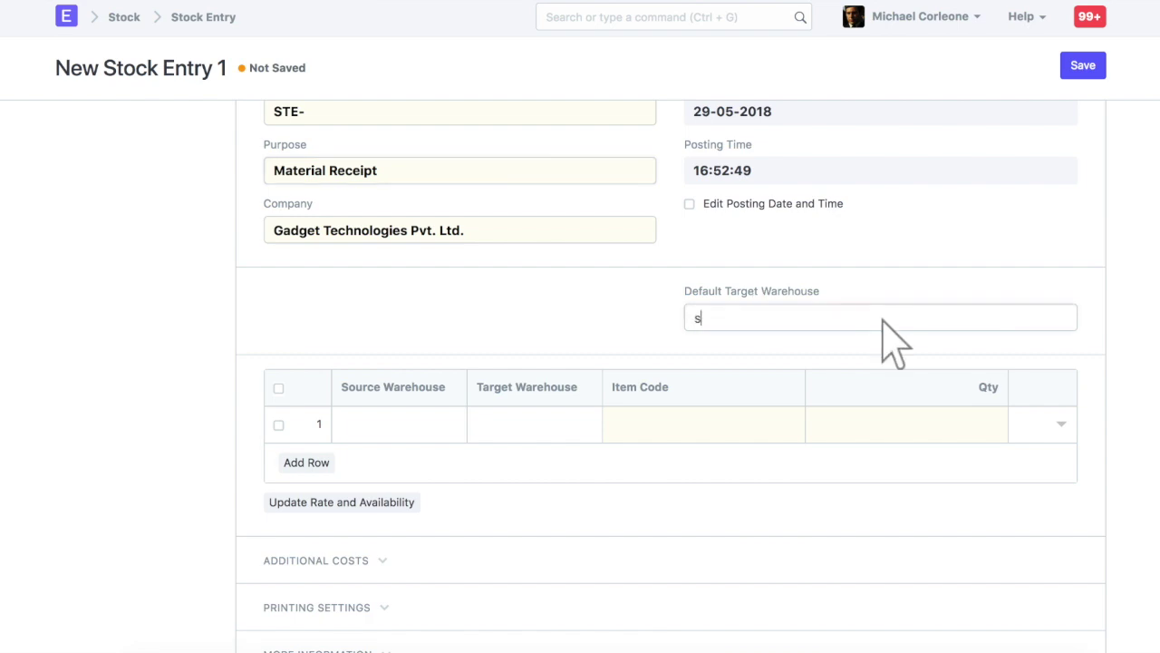
scroll(884, 322, "down", 2)
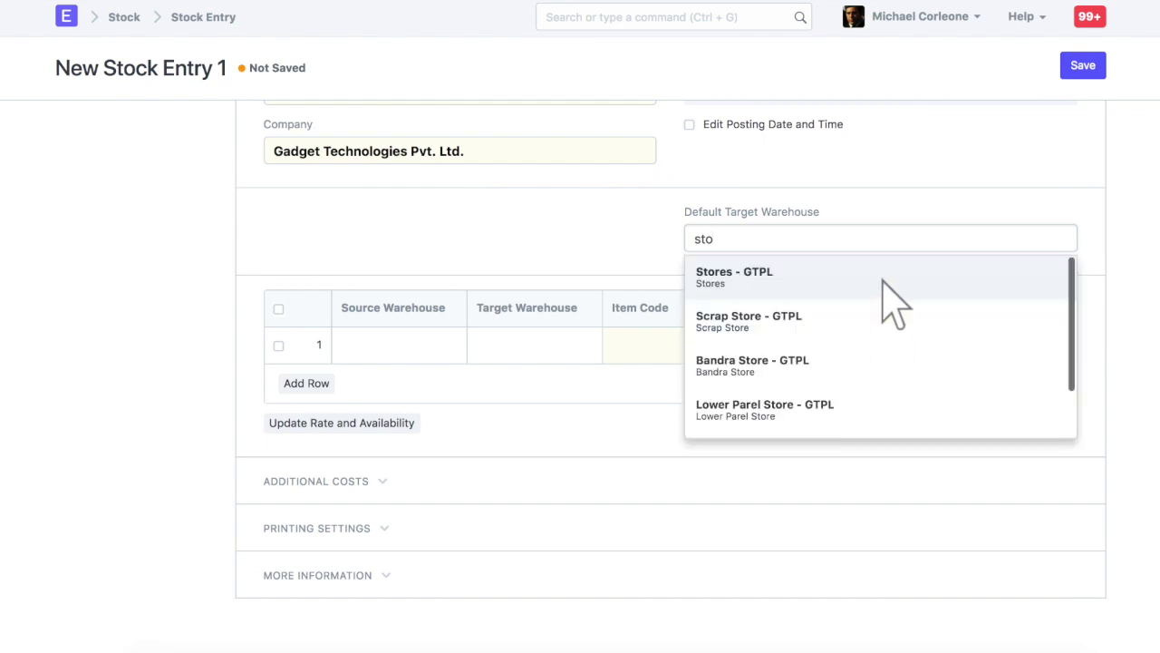
left_click(884, 281)
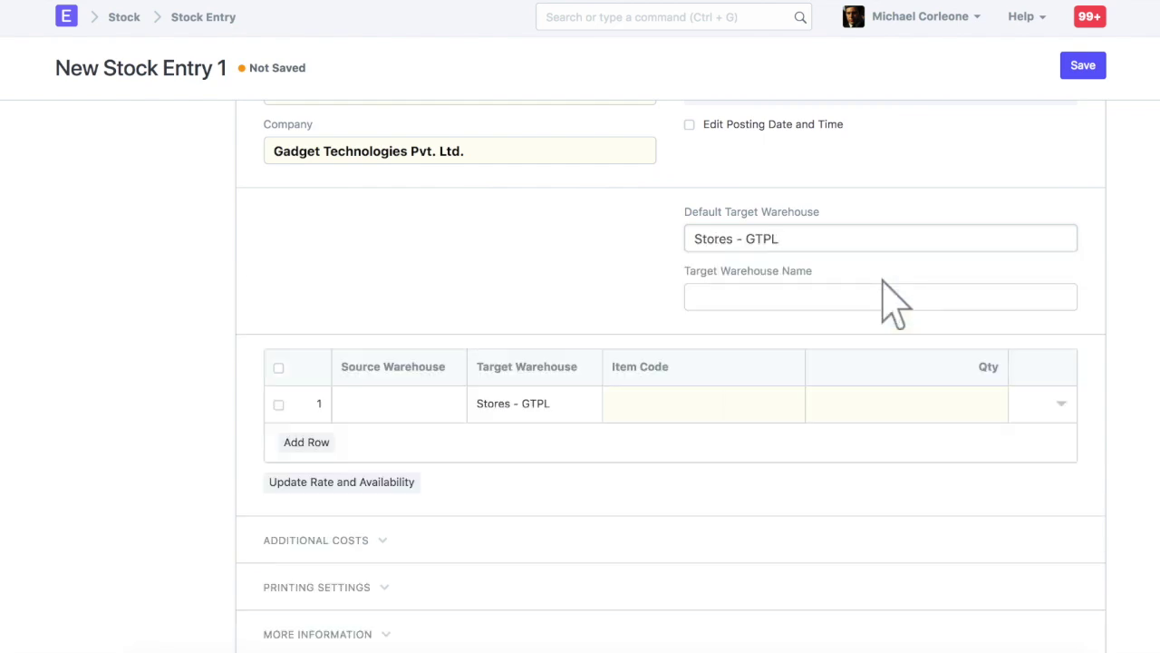
- Put item iPhone X in row 1 with quantity 2
left_click(1061, 403)
left_click(478, 596)
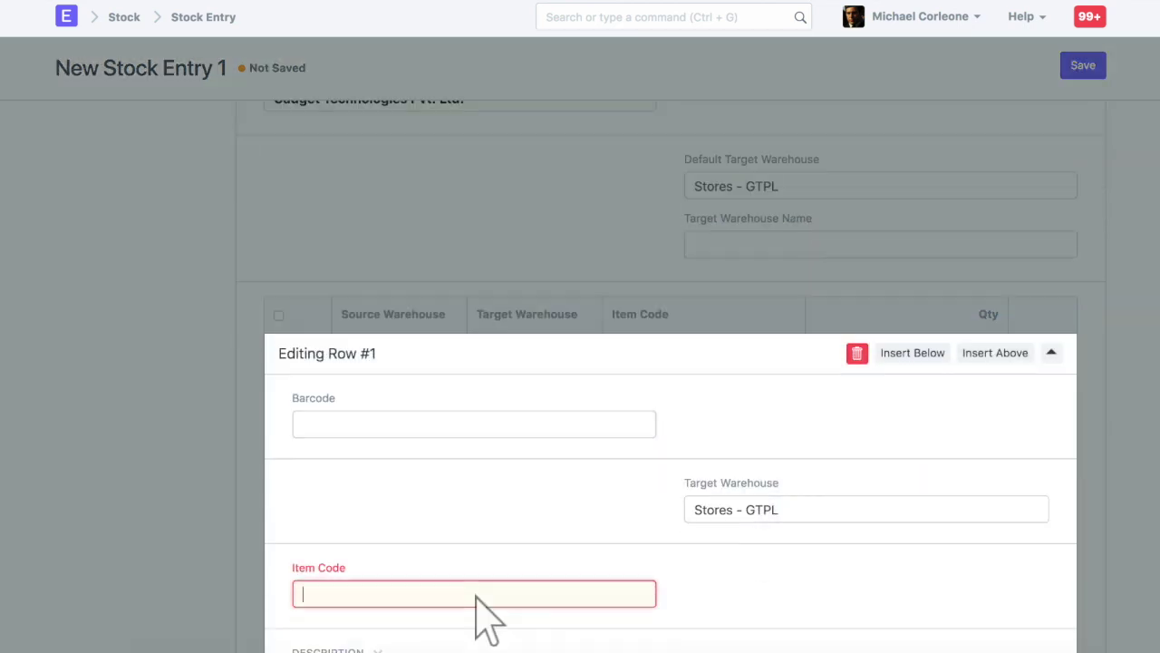
type("iphone")
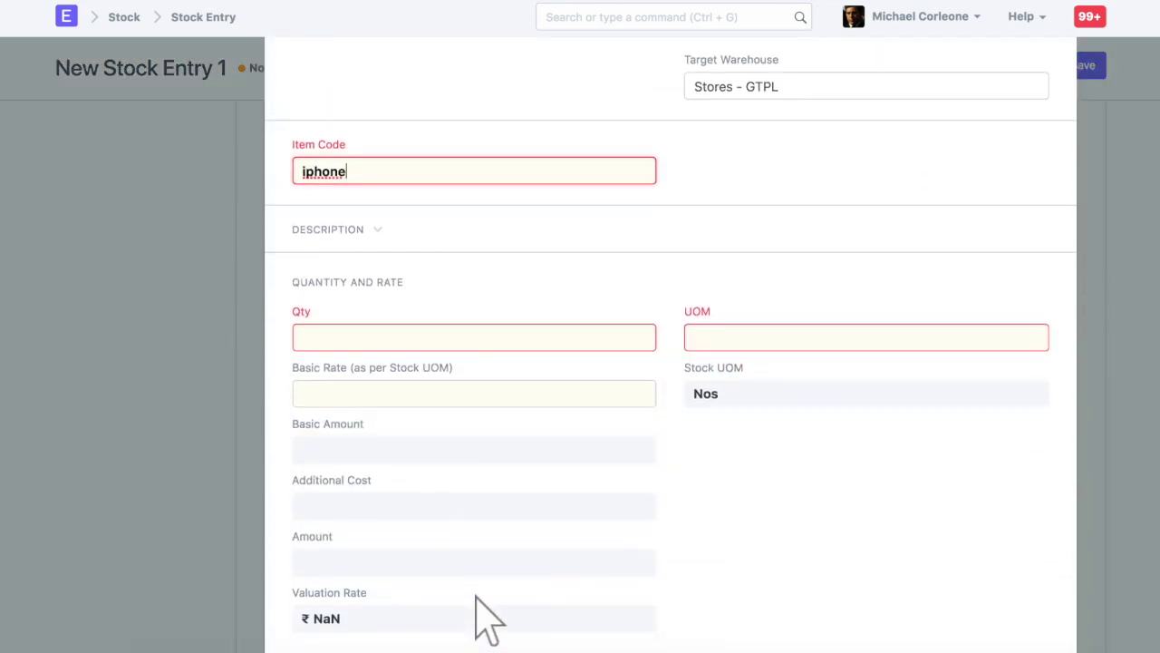
left_click(476, 302)
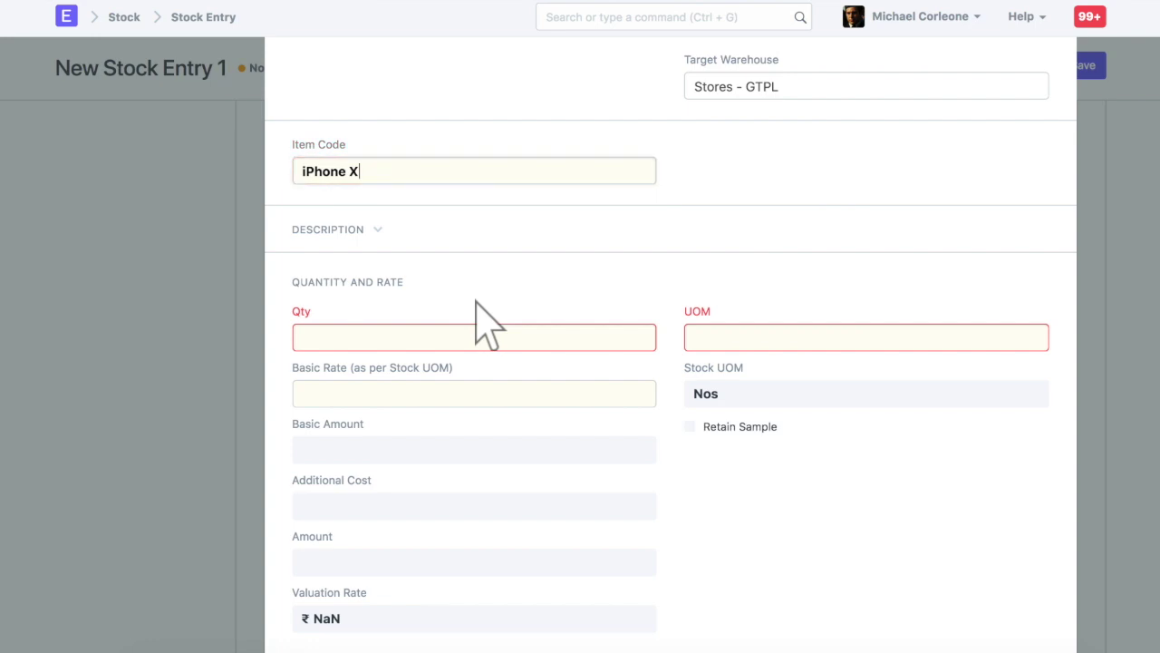
left_click(476, 343)
key("ctrl+a")
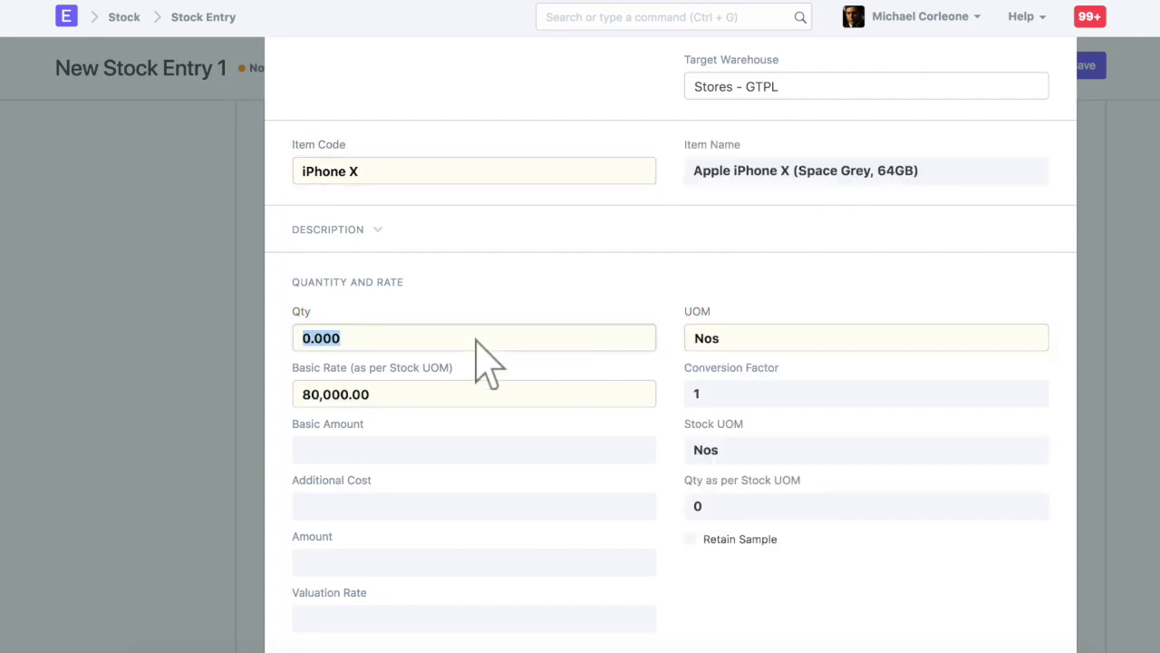
type("2")
scroll(324, 608, "down", 2)
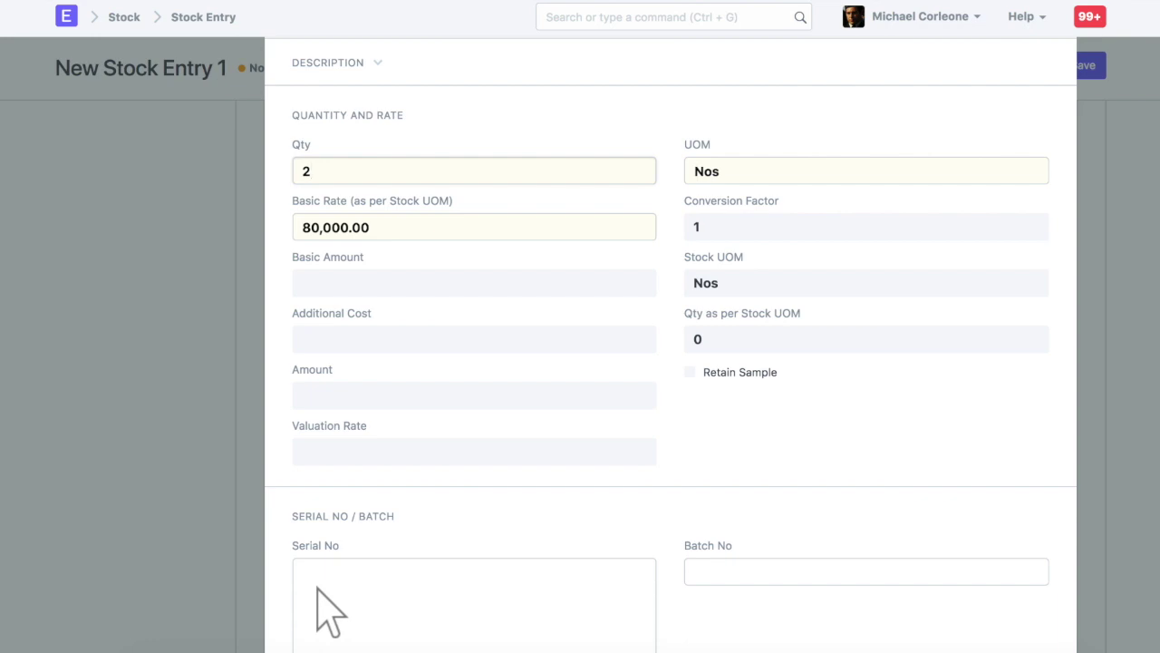
- Enter serial numbers 7T4RO83O9349FH and 7G54TCGC7947GXE6 on the iPhone X row
left_click(487, 565)
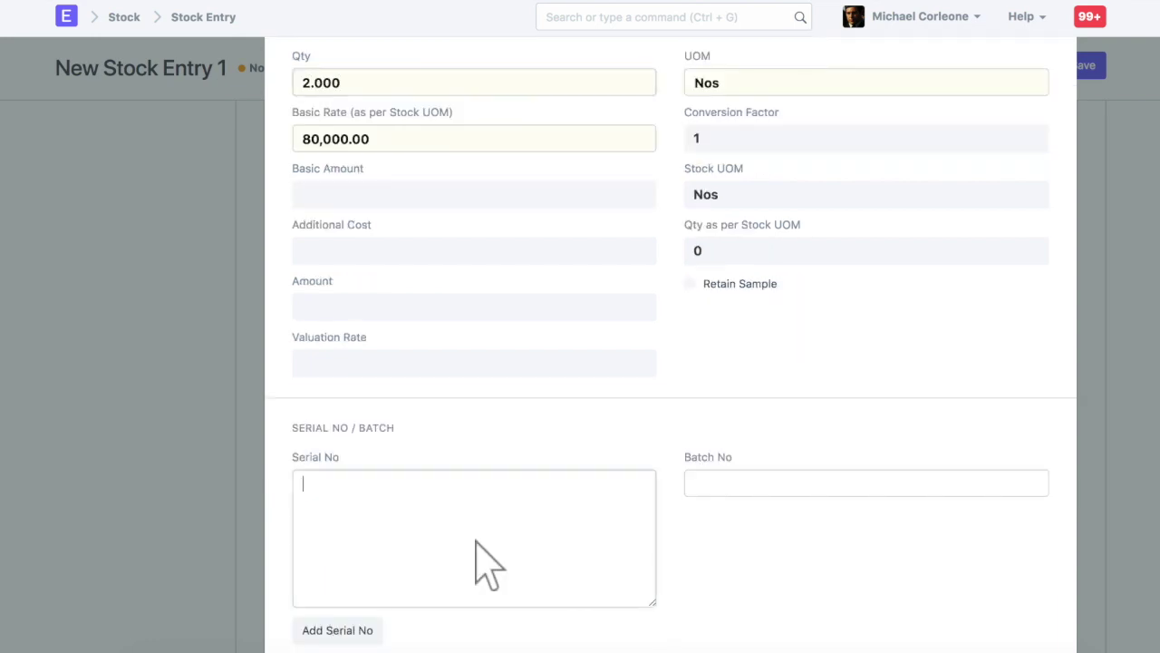
type("7T")
scroll(487, 564, "down", 3)
type("4RO83O9349FH")
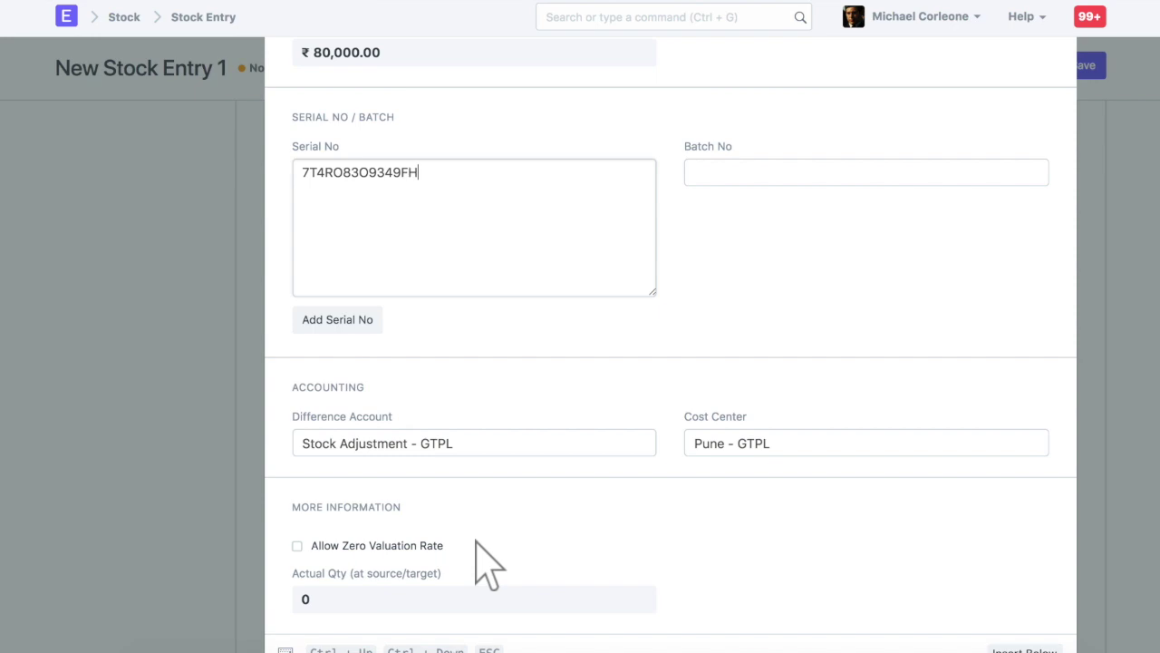
key("Return")
type("7G54TCGC7947GXE6")
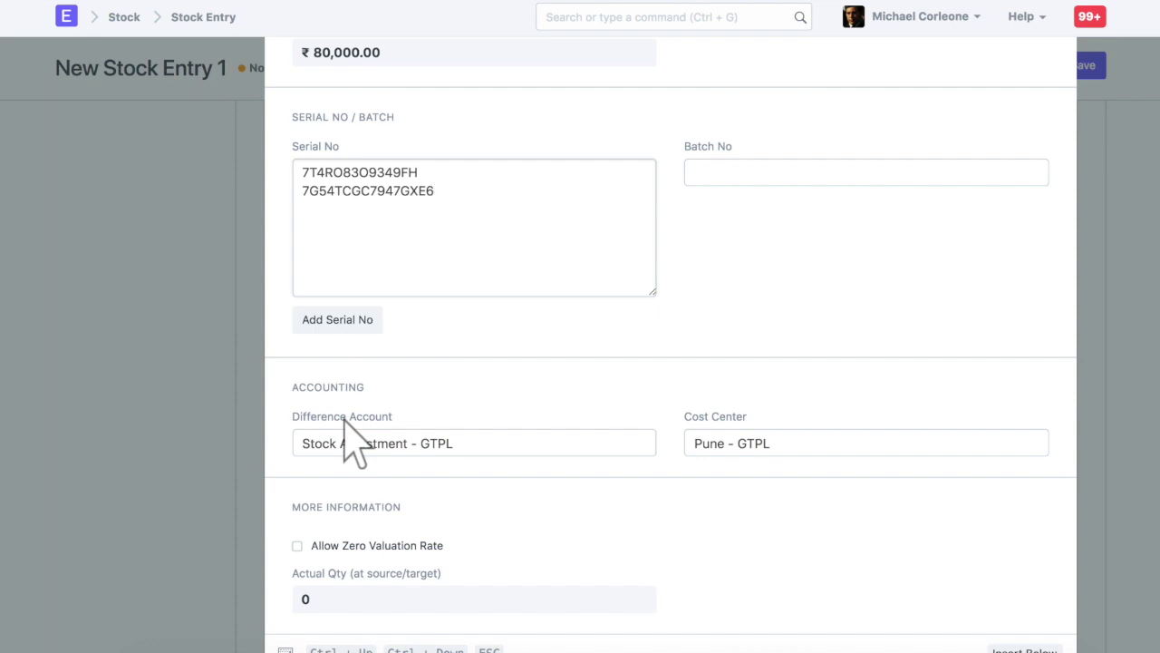
- Set the row's difference account to Temporary Opening - GTPL and save the stock entry
left_click(476, 444)
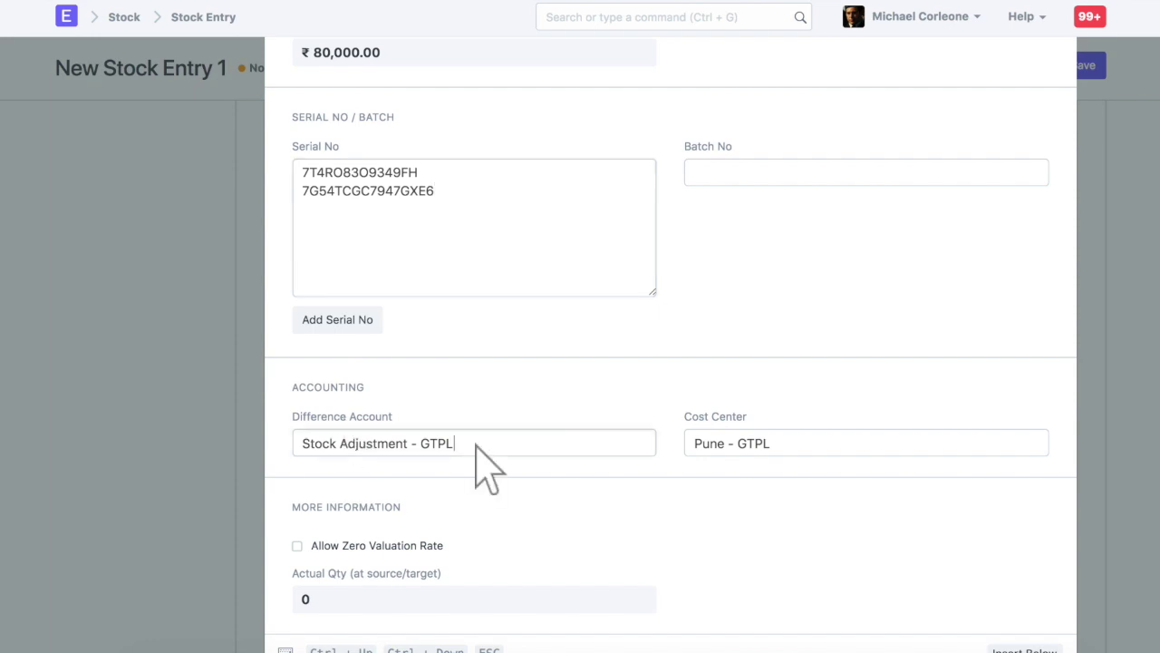
key("ctrl+a")
type("temporary opening")
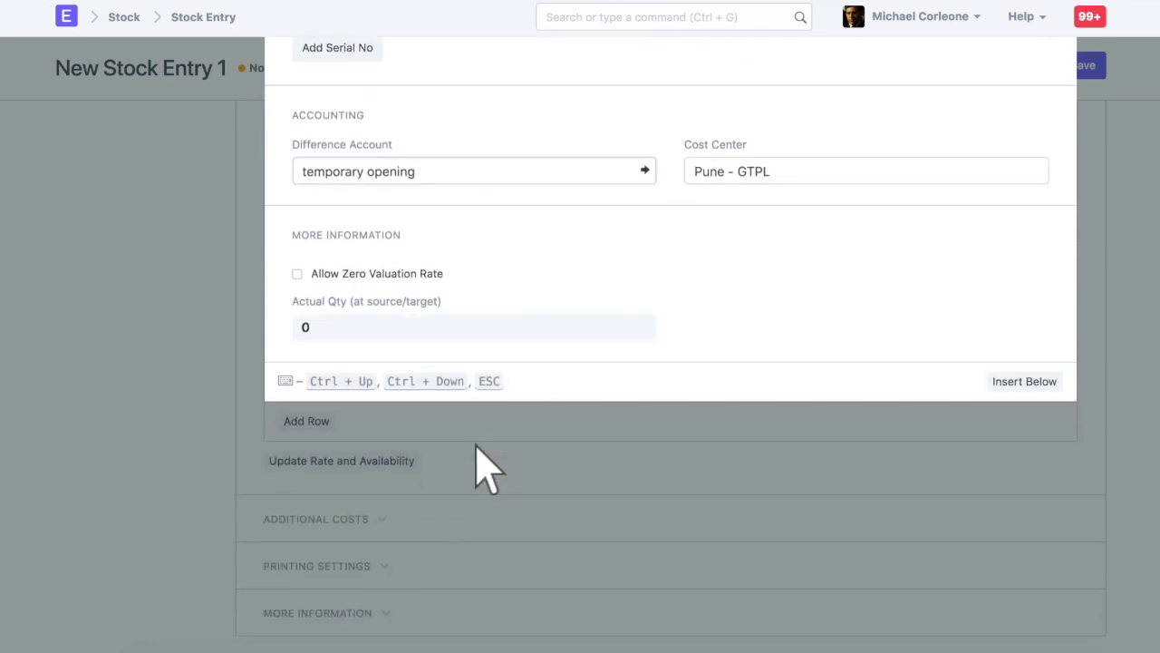
left_click(475, 208)
key("Escape")
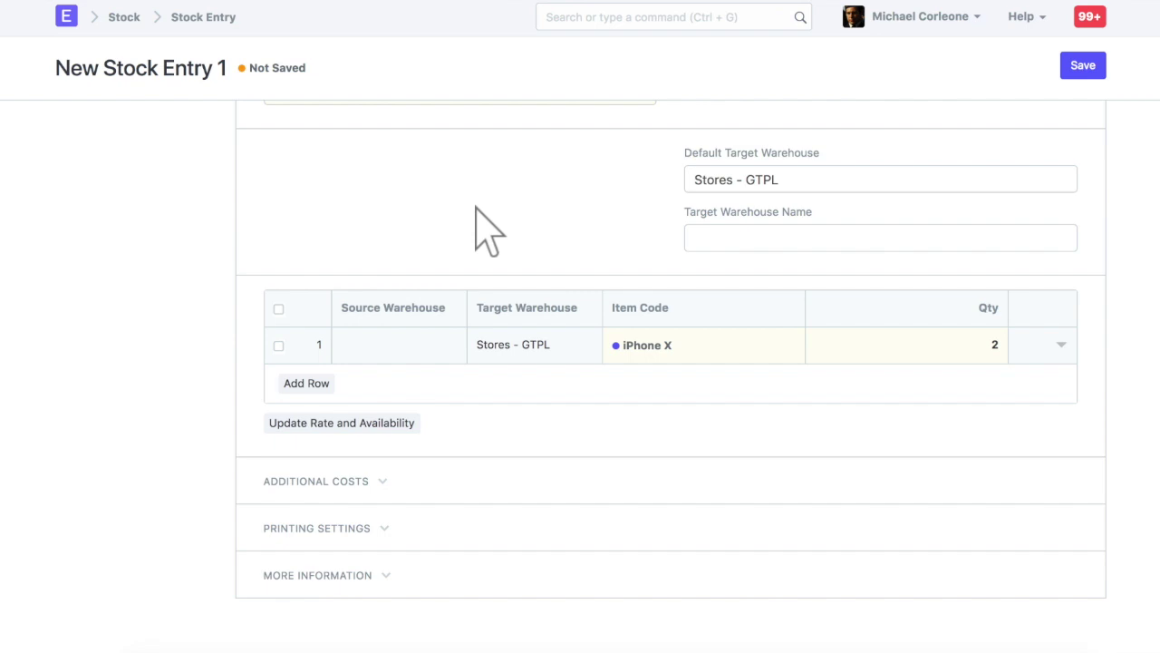
left_click(1085, 68)
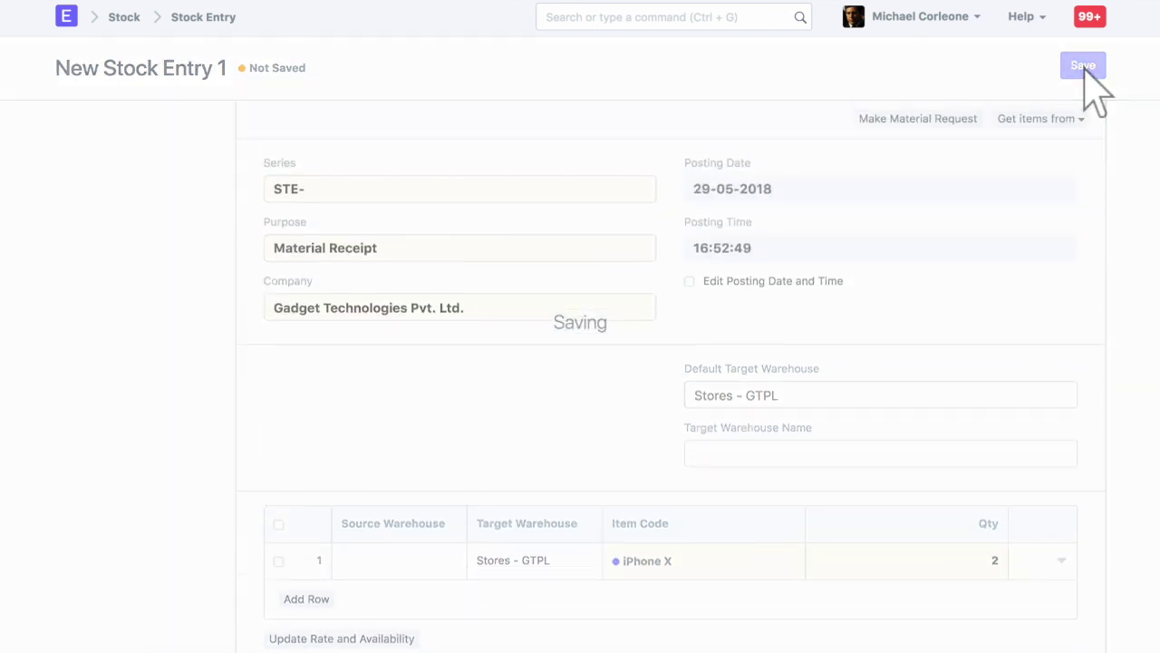
- Submit material receipt STE-00121, confirming and dismissing the serial-numbers-created message
left_click(1083, 69)
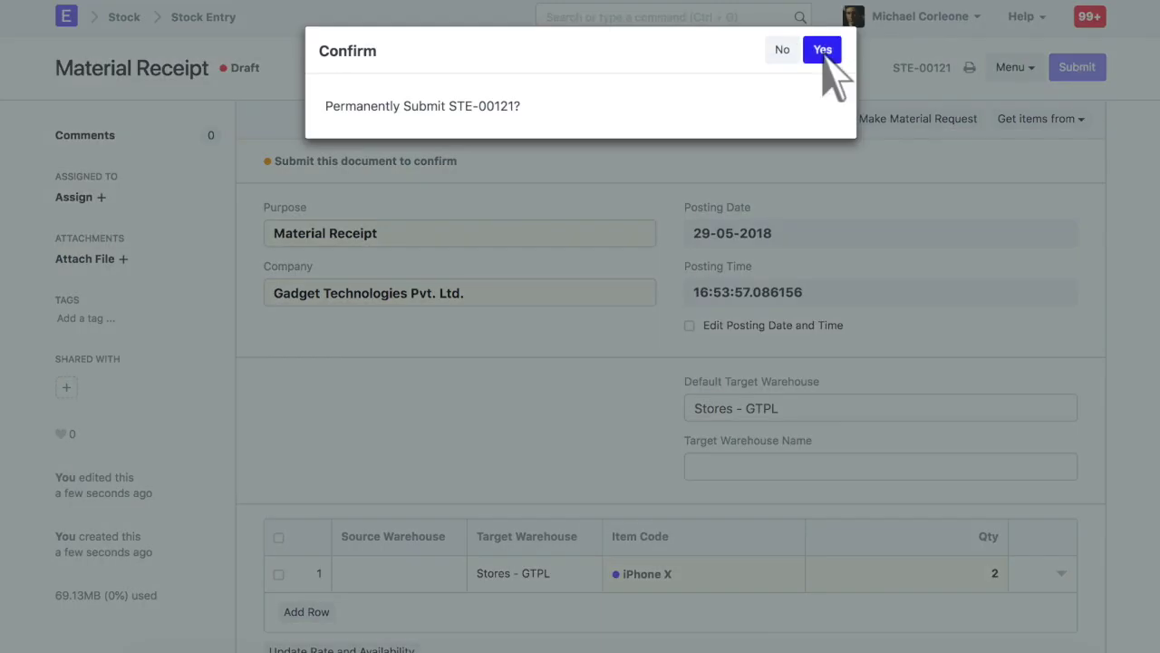
left_click(823, 51)
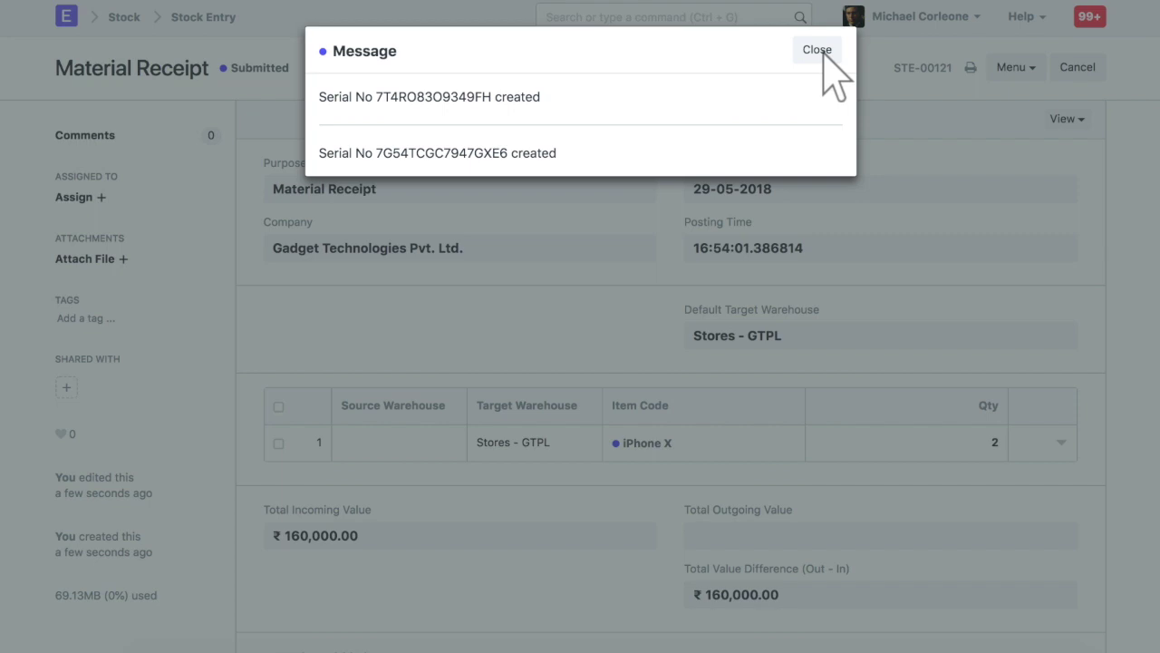
left_click(819, 51)
- Open serial number 7G54TCGC7947GXE6 from the Serial No list
left_click(675, 20)
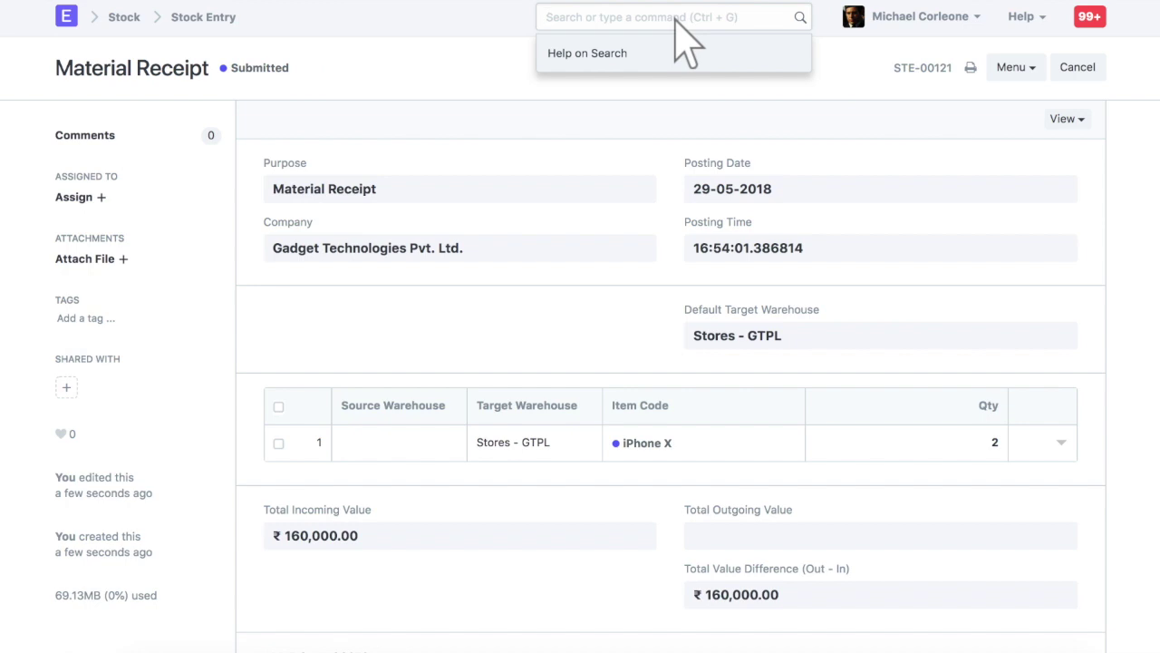
type("serial no")
key("Return")
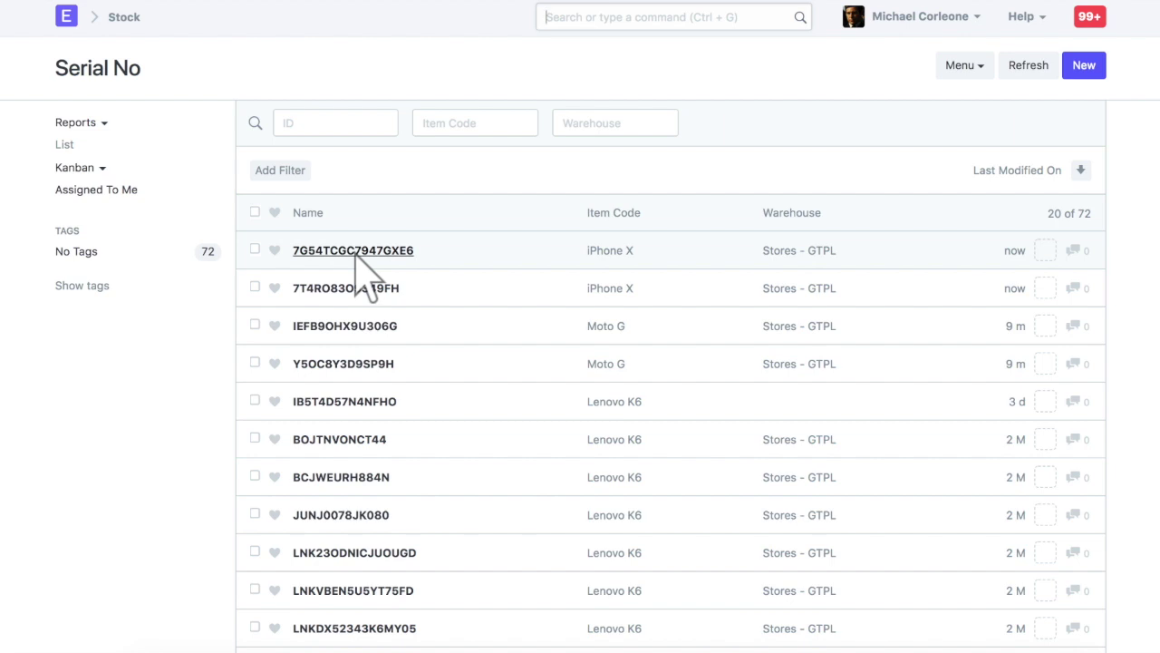
left_click(355, 252)
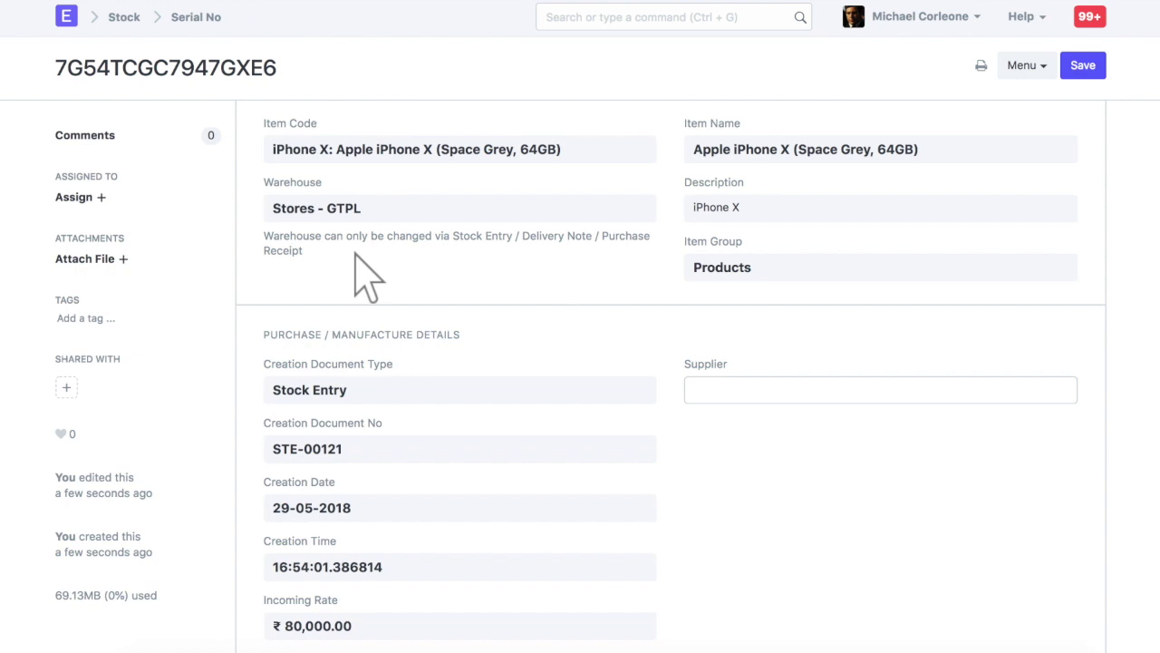
- Scroll through serial 7G54TCGC7947GXE6's form to review its details
scroll(355, 254, "down", 3)
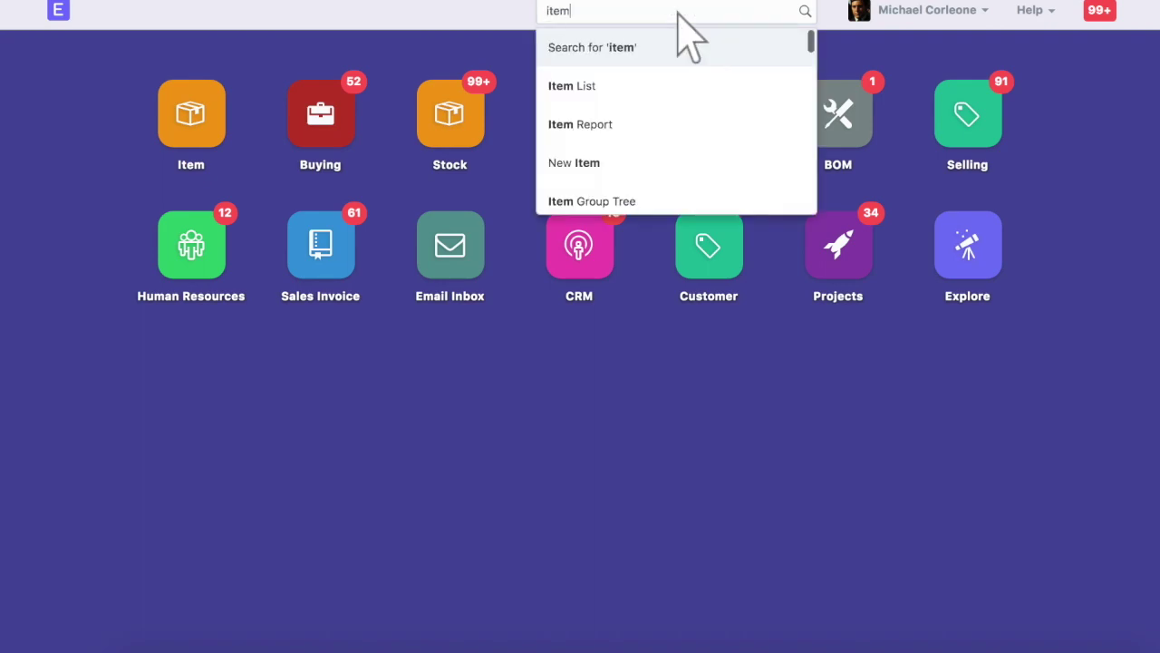
- Open the OnePlus 6 8GB item and check its ONEPLS.##### serial number series
left_click(678, 86)
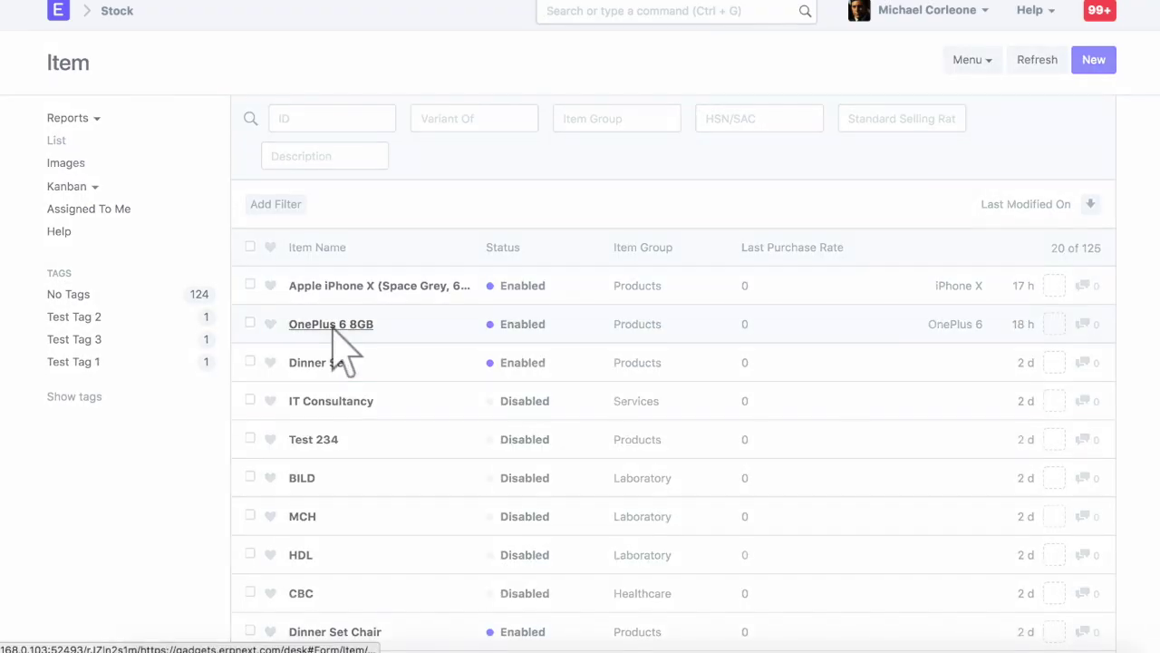
left_click(333, 328)
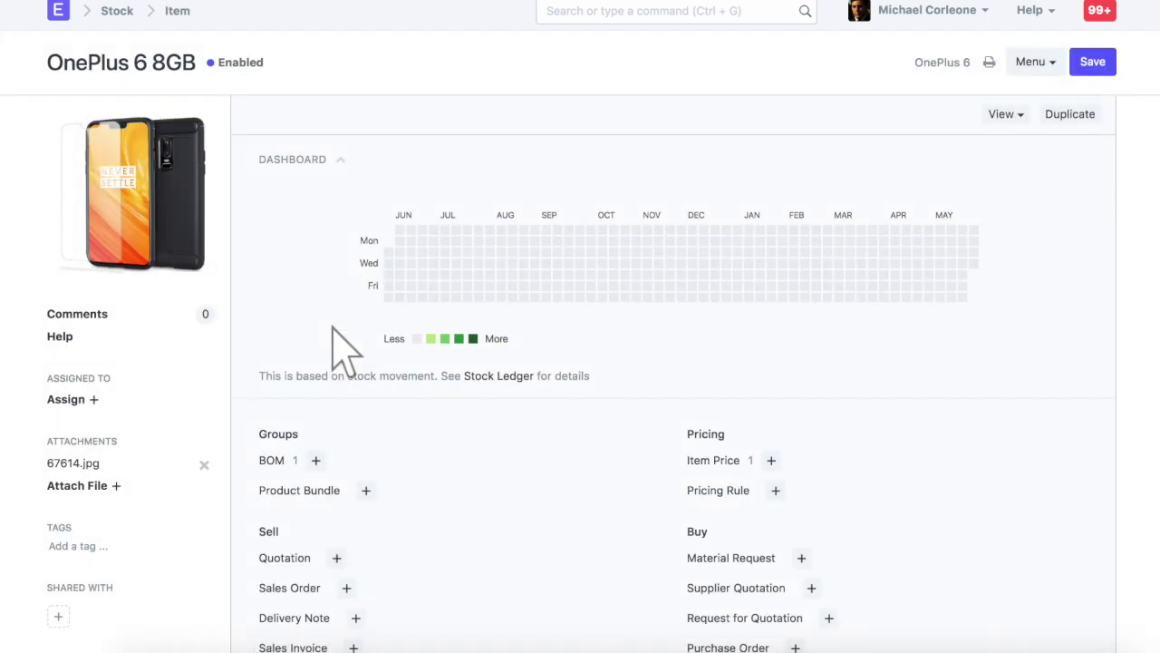
scroll(336, 350, "down", 15)
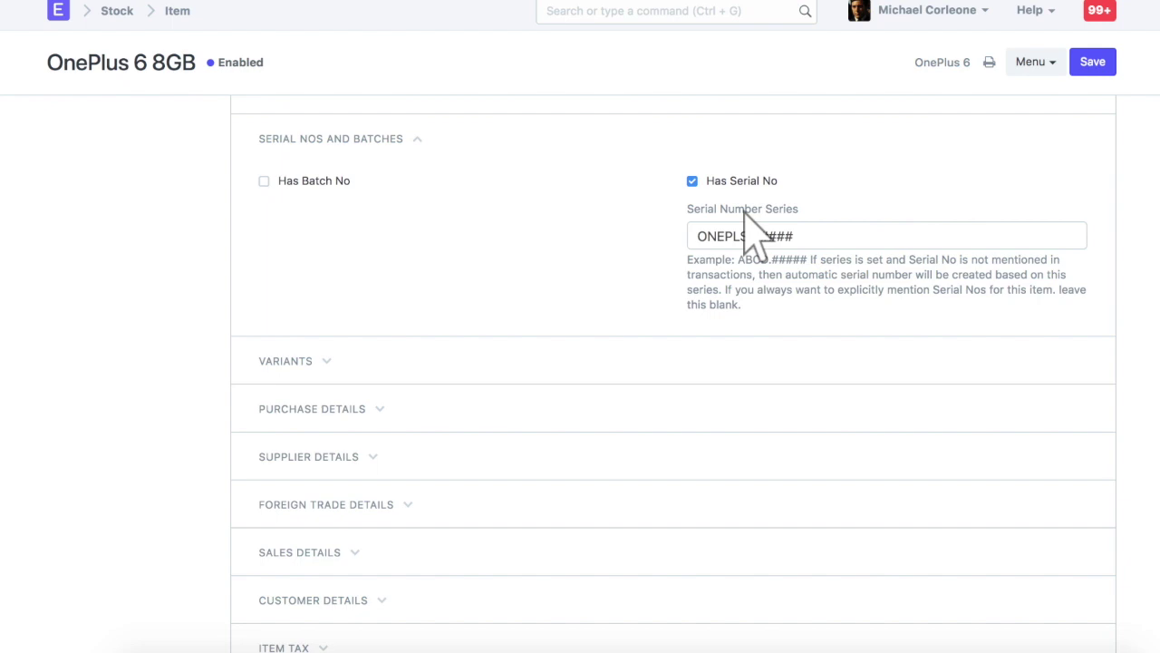
left_click(679, 13)
- Open the draft Manufacture stock entry STE-00123 from the Stock Entry List
type("stock entry")
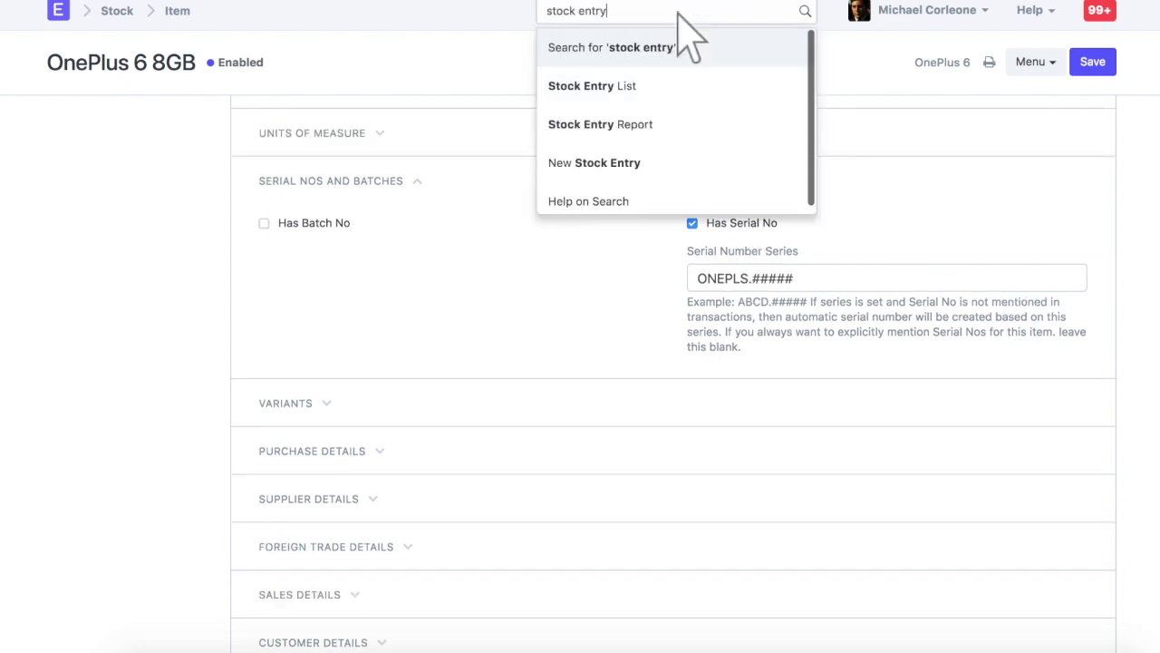
left_click(689, 87)
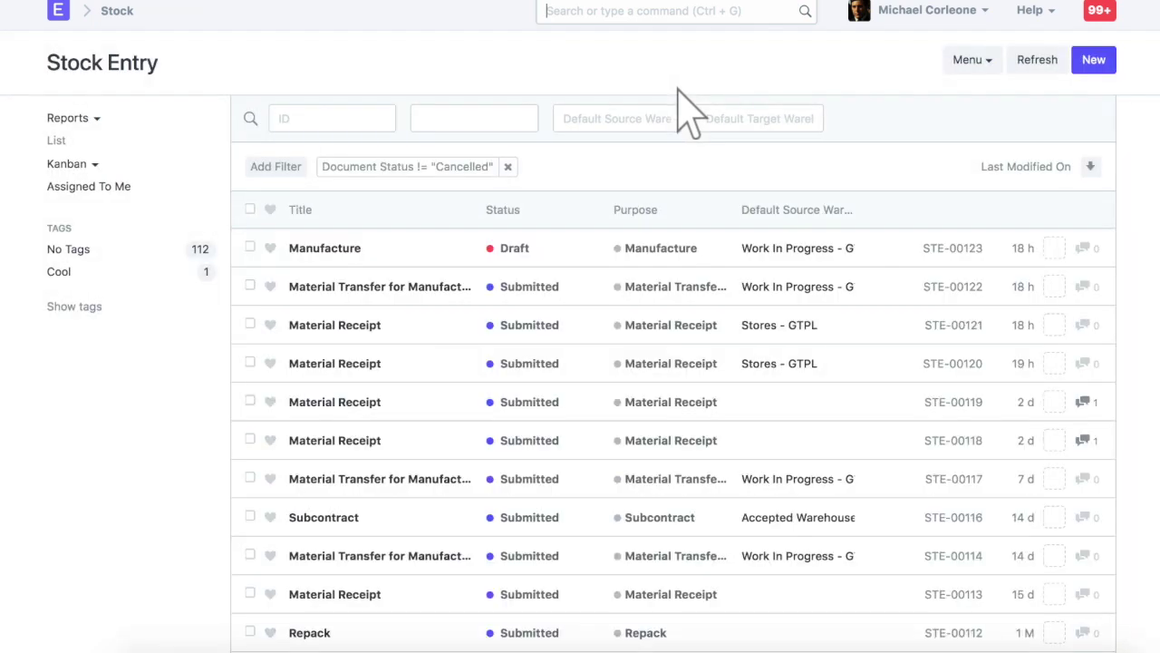
left_click(329, 252)
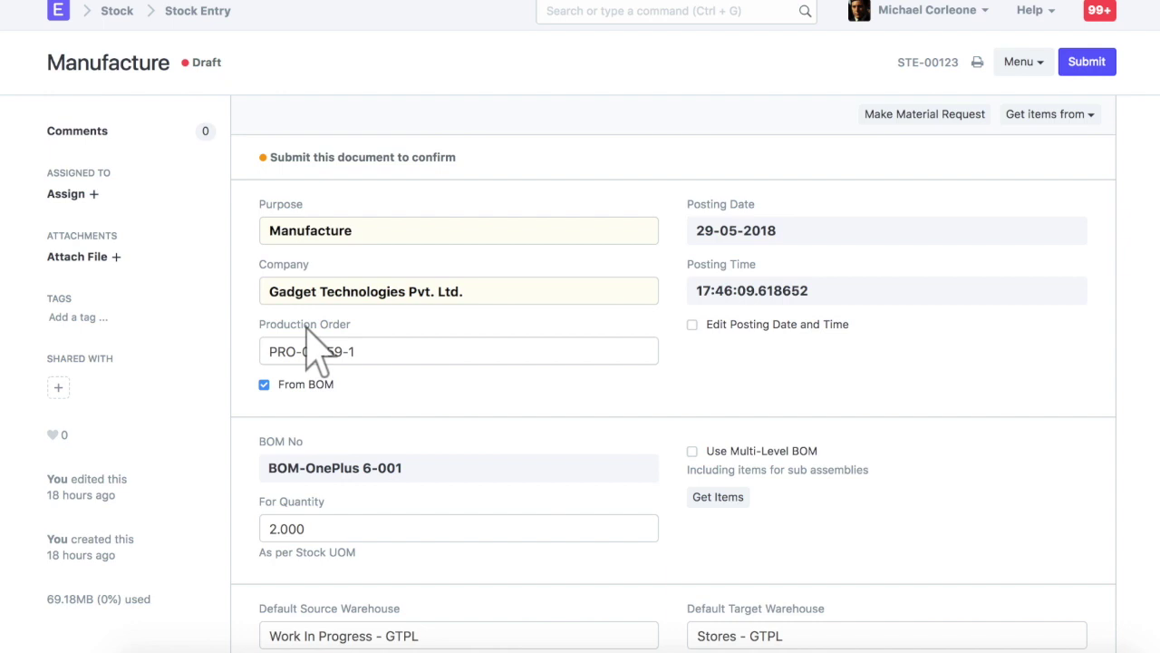
scroll(308, 349, "down", 10)
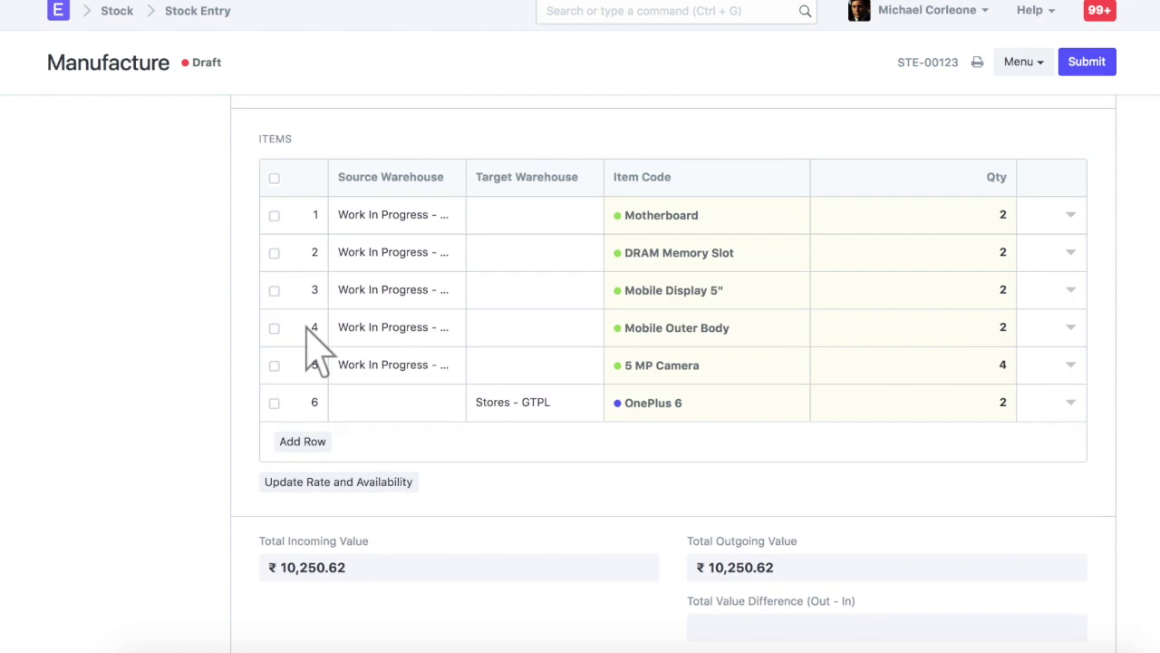
- Submit STE-00123, creating serial numbers ONEPLS00001 and ONEPLS00002
left_click(1087, 64)
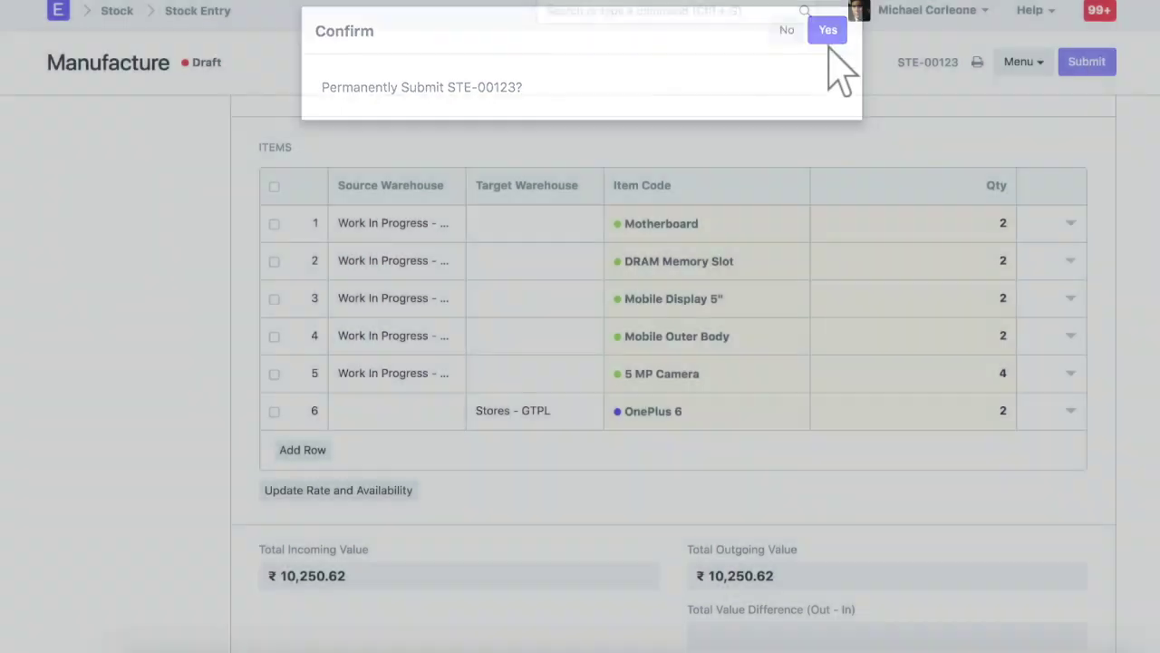
left_click(827, 44)
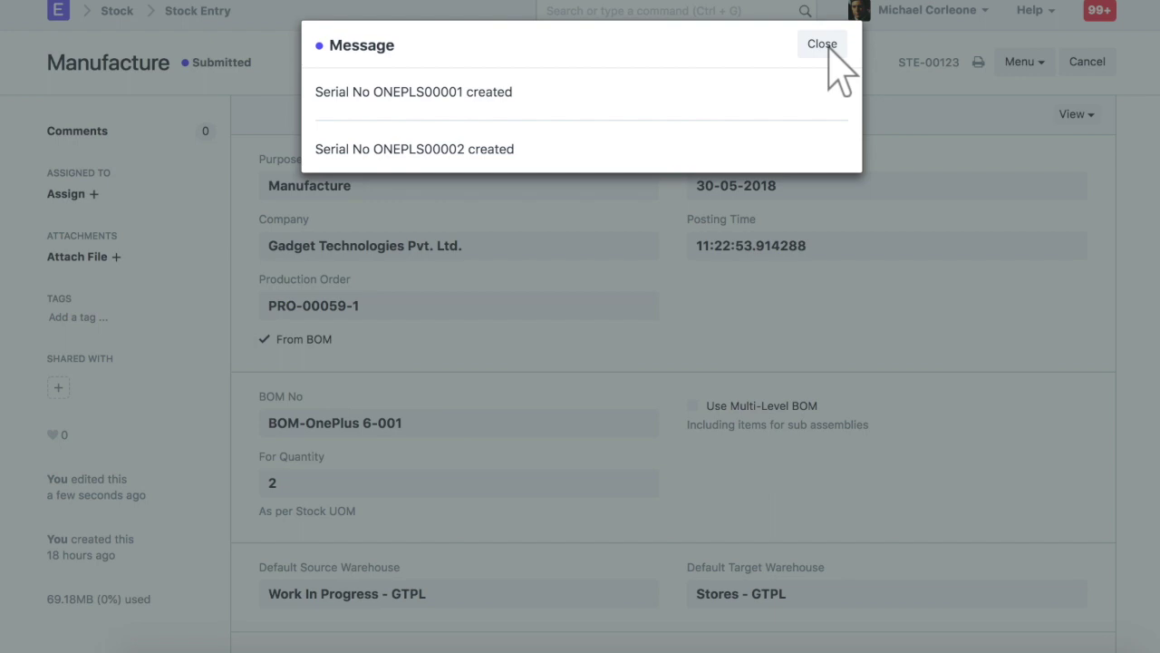
left_click(828, 47)
left_click(678, 13)
- Open serial number ONEPLS00001 and check its Purchase / Manufacture Details showing stock entry STE-00123
type("serial no")
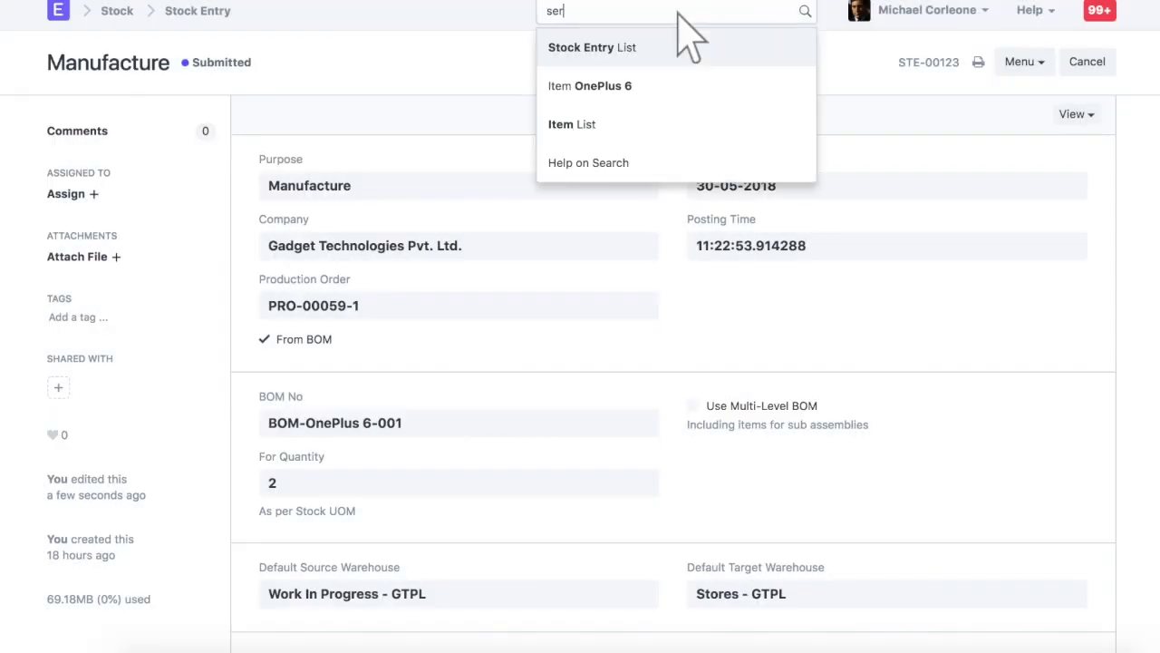
left_click(677, 87)
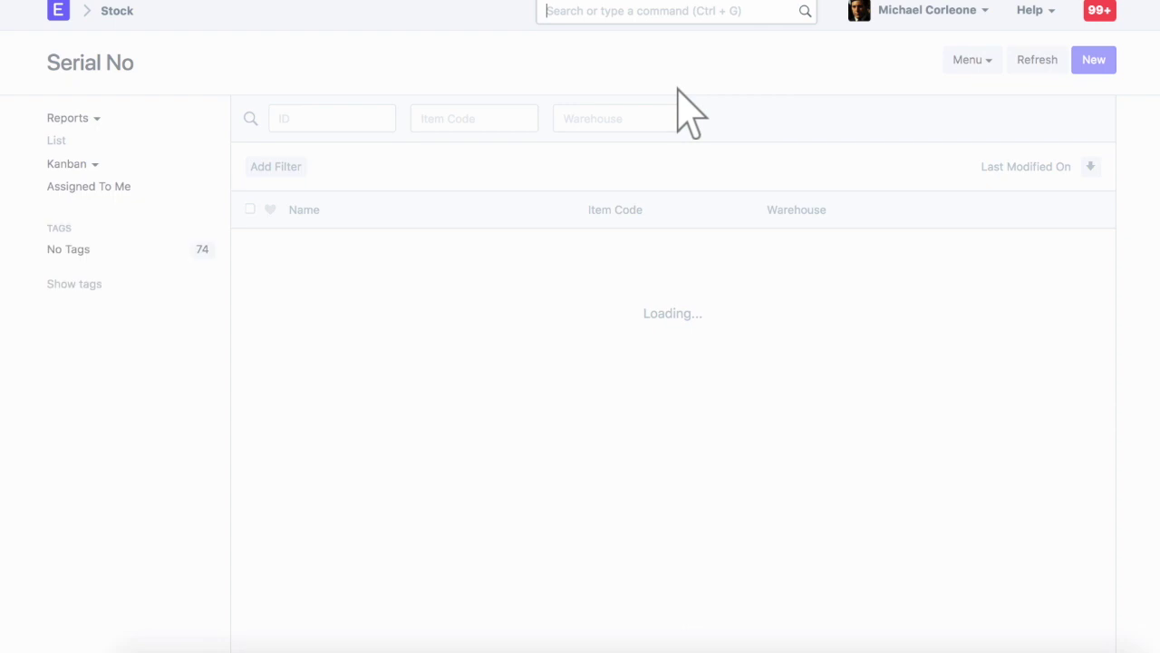
left_click(332, 289)
scroll(332, 299, "down", 5)
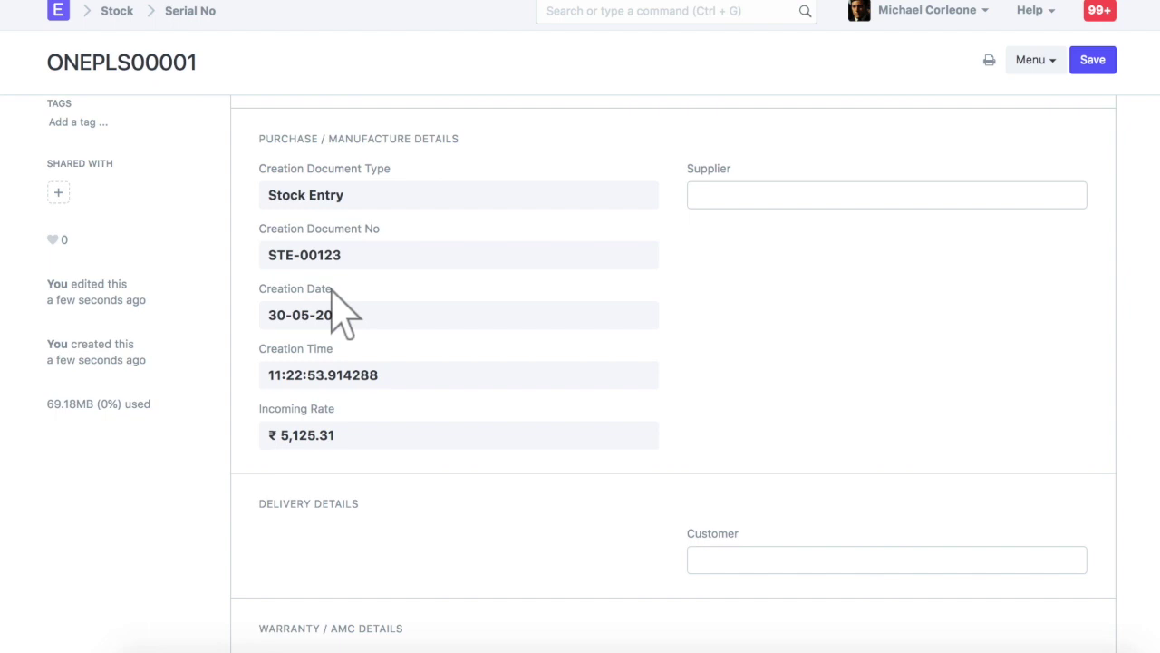
scroll(332, 291, "up", 1)
left_click(678, 13)
- Open draft delivery note DN-00054 and check serial number 7T4RO83O9349FH on its first item row
type("delivery note")
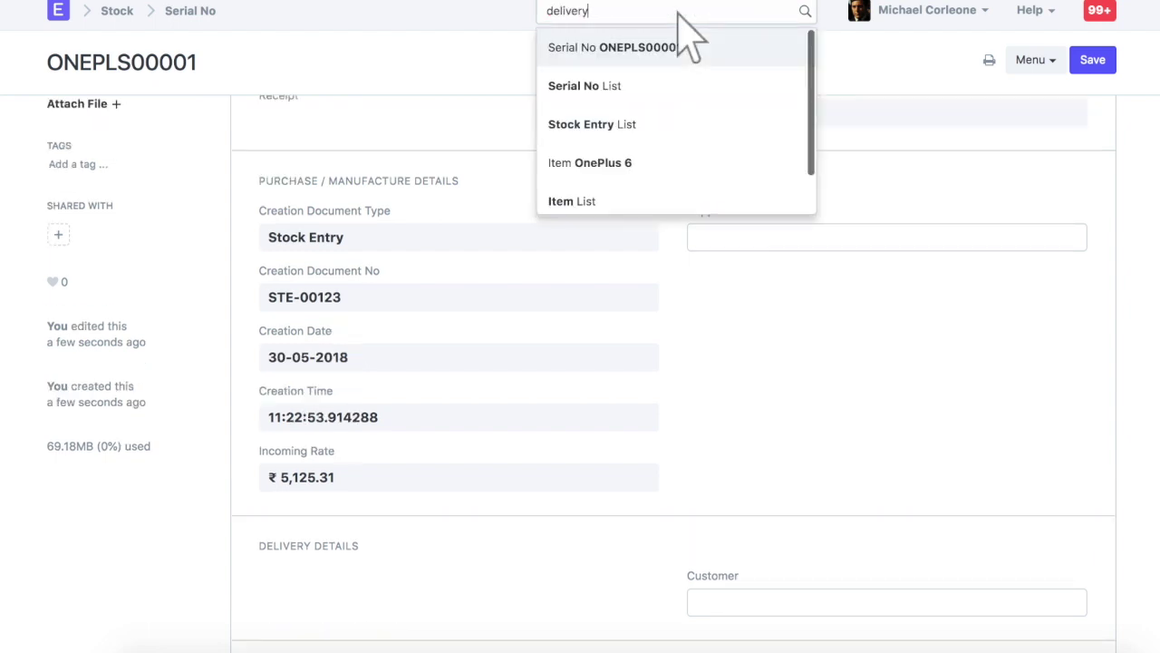
left_click(679, 87)
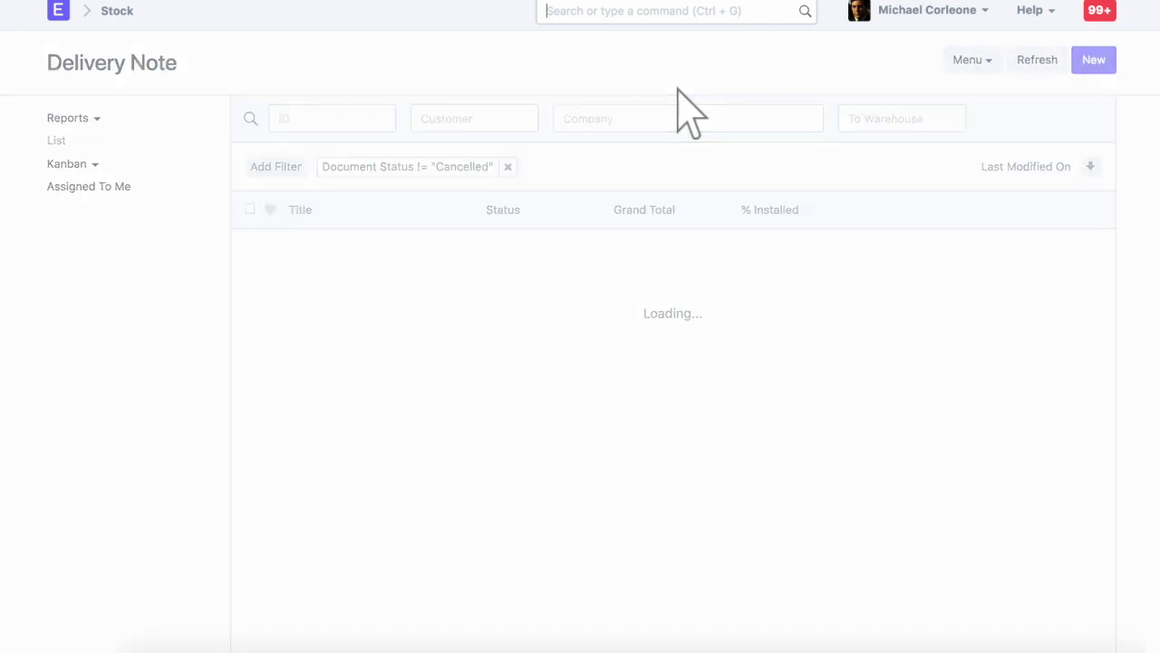
left_click(359, 252)
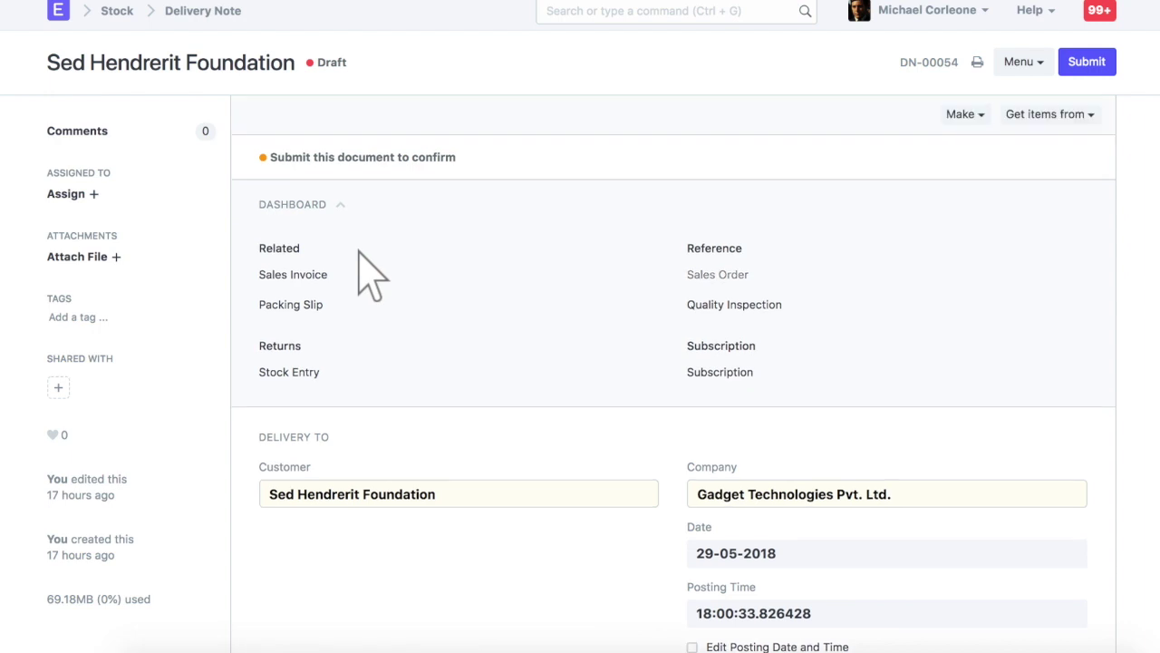
scroll(359, 252, "down", 10)
left_click(1070, 230)
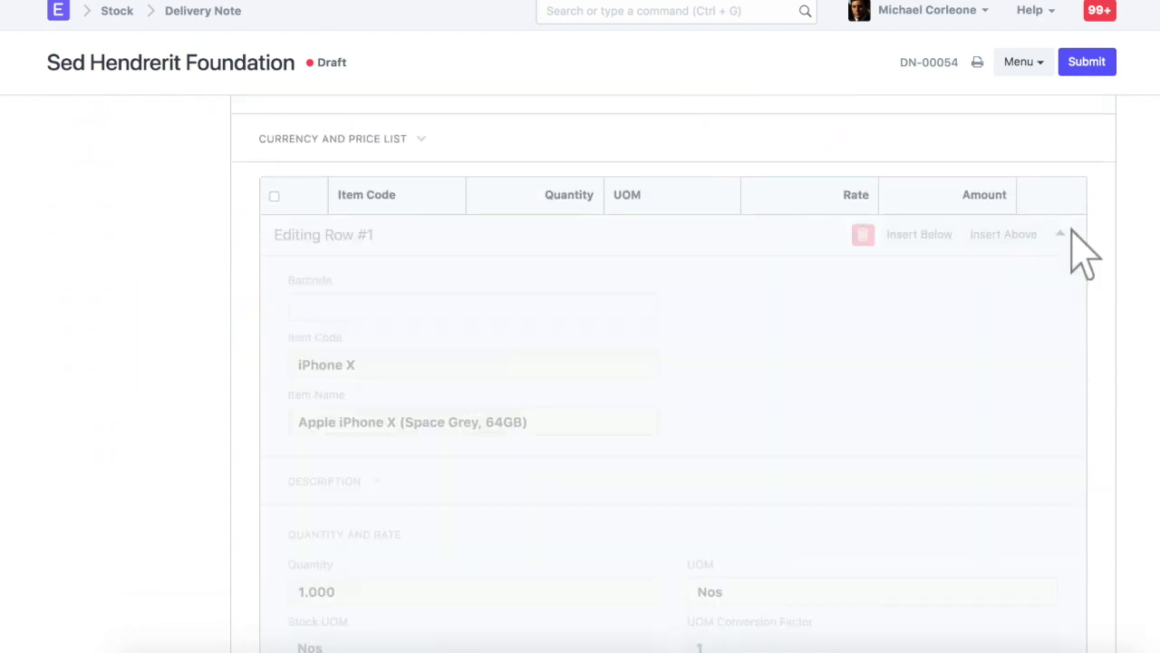
scroll(317, 626, "down", 8)
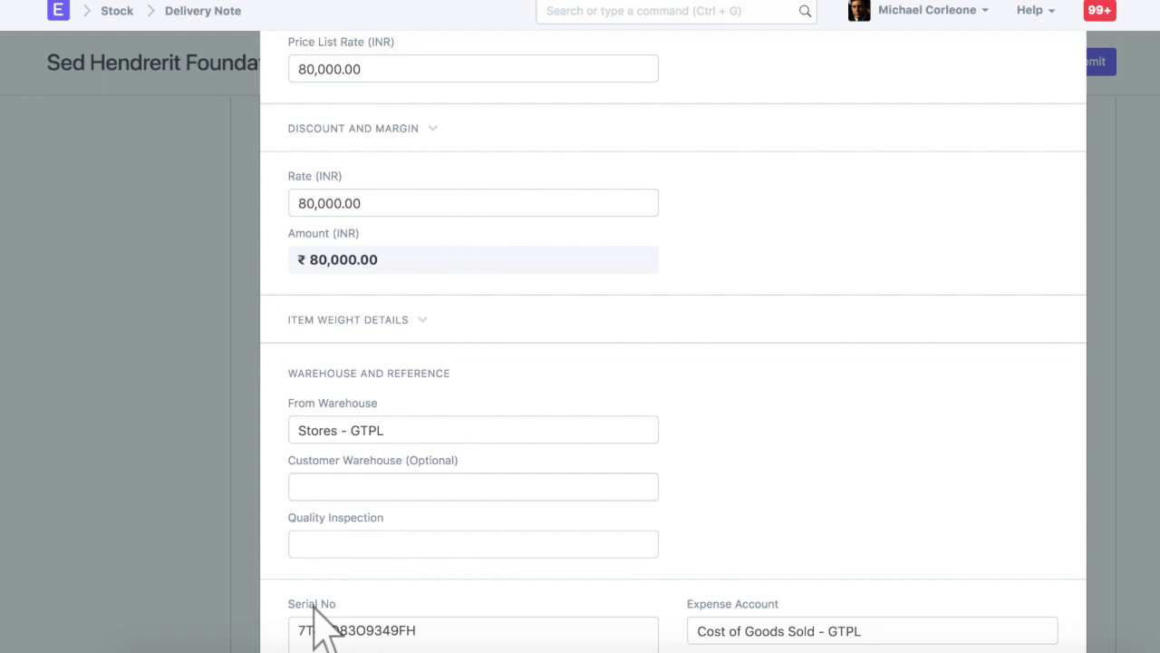
scroll(317, 625, "down", 10)
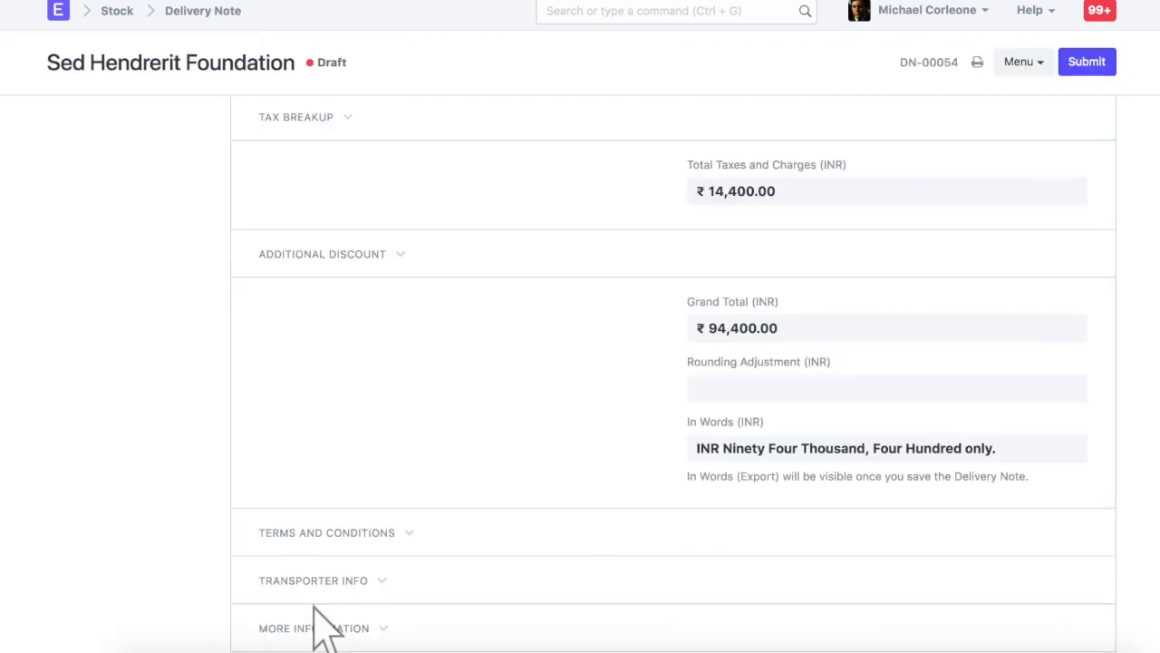
- Submit DN-00054 permanently and dismiss the email dialog that follows
left_click(1087, 62)
left_click(826, 40)
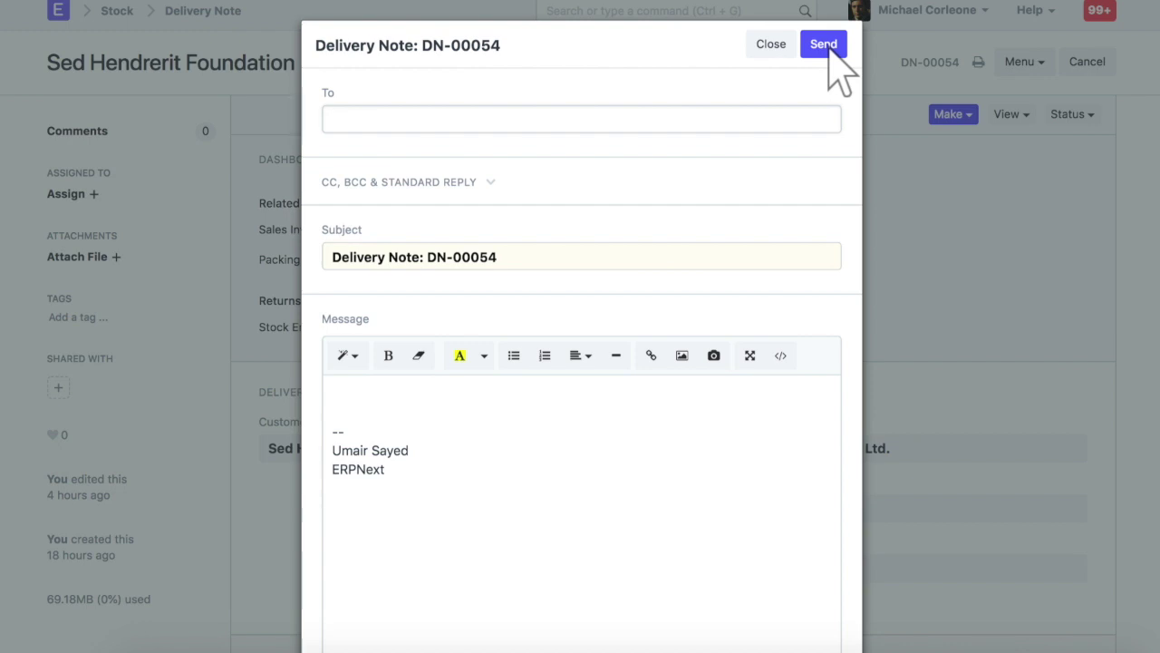
left_click(678, 11)
- Open serial number 7T4RO83O9349FH and review its delivery on DN-00054 and warranty until 30-05-2019
left_click(678, 11)
type("serial no")
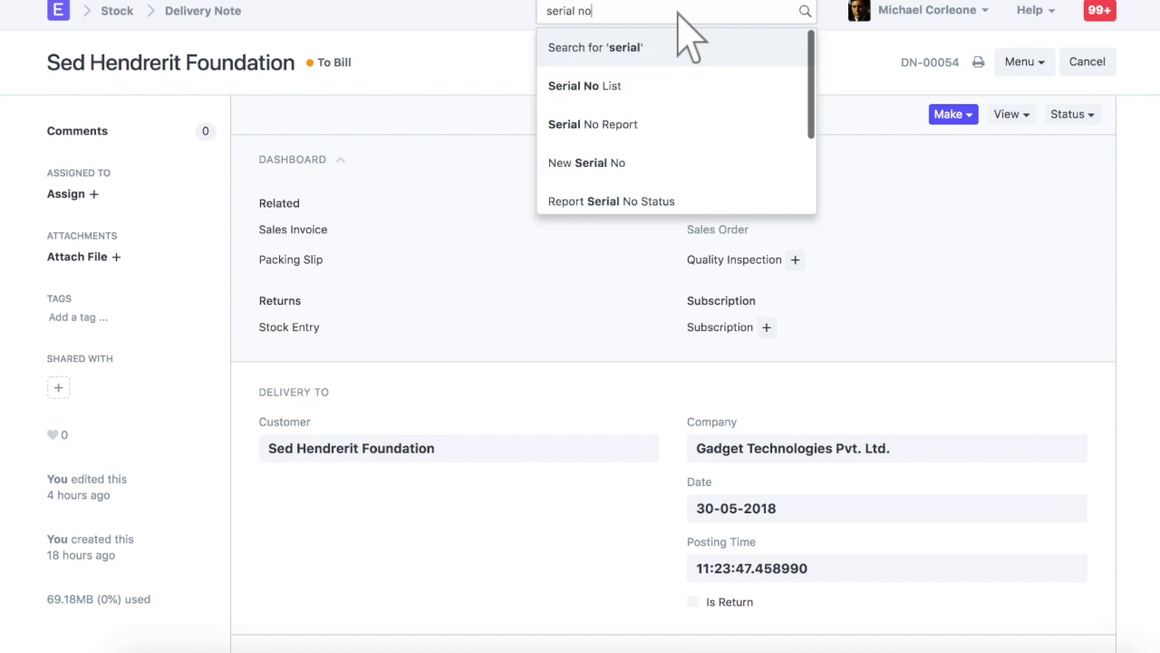
left_click(678, 88)
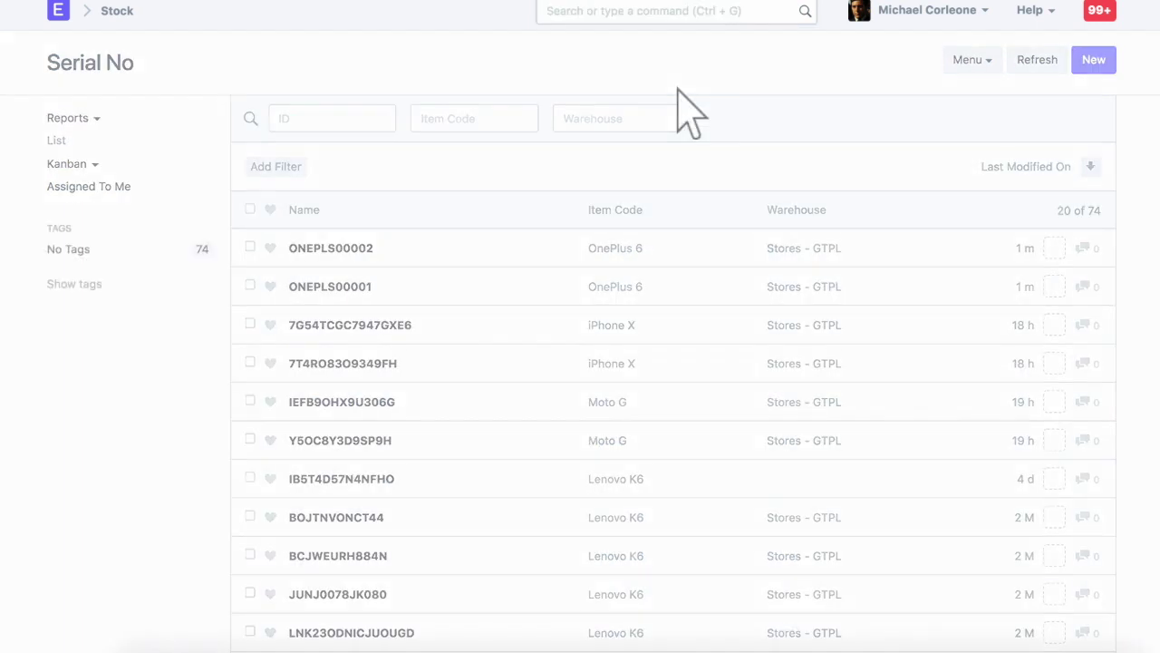
left_click(345, 250)
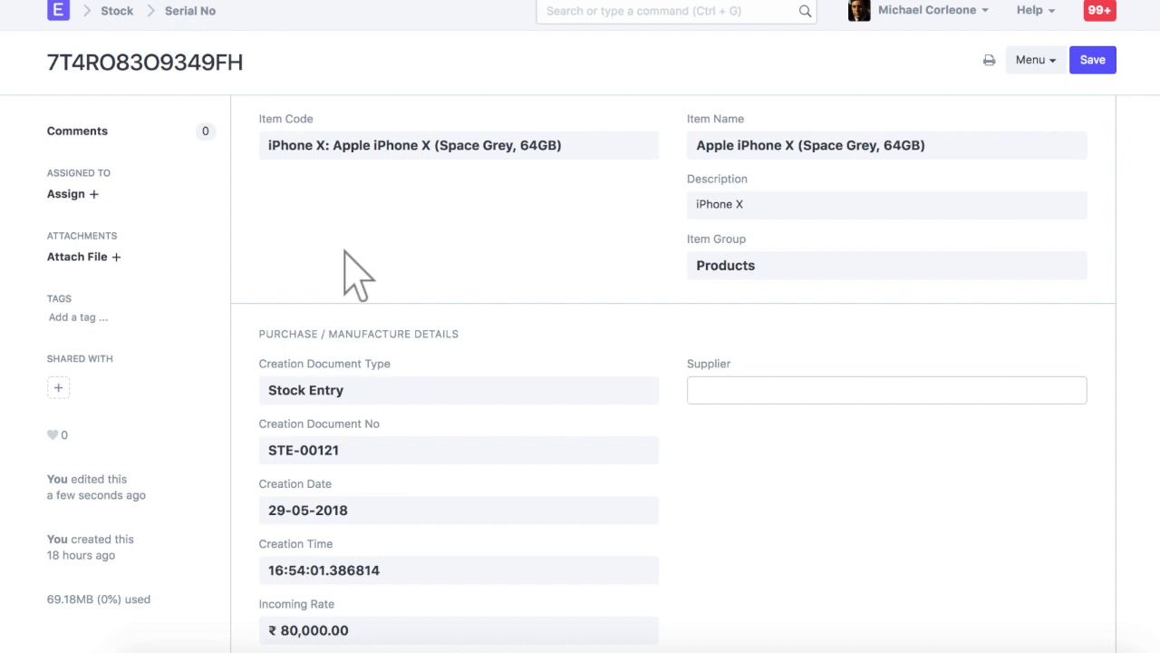
scroll(346, 254, "down", 6)
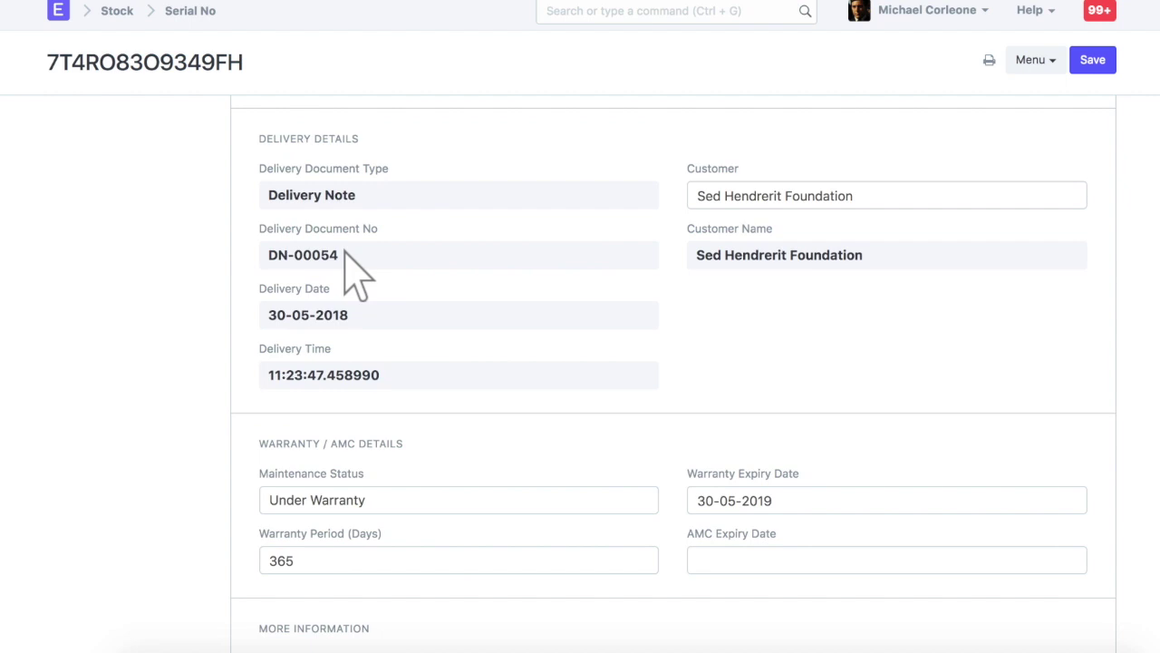
scroll(346, 255, "down", 4)
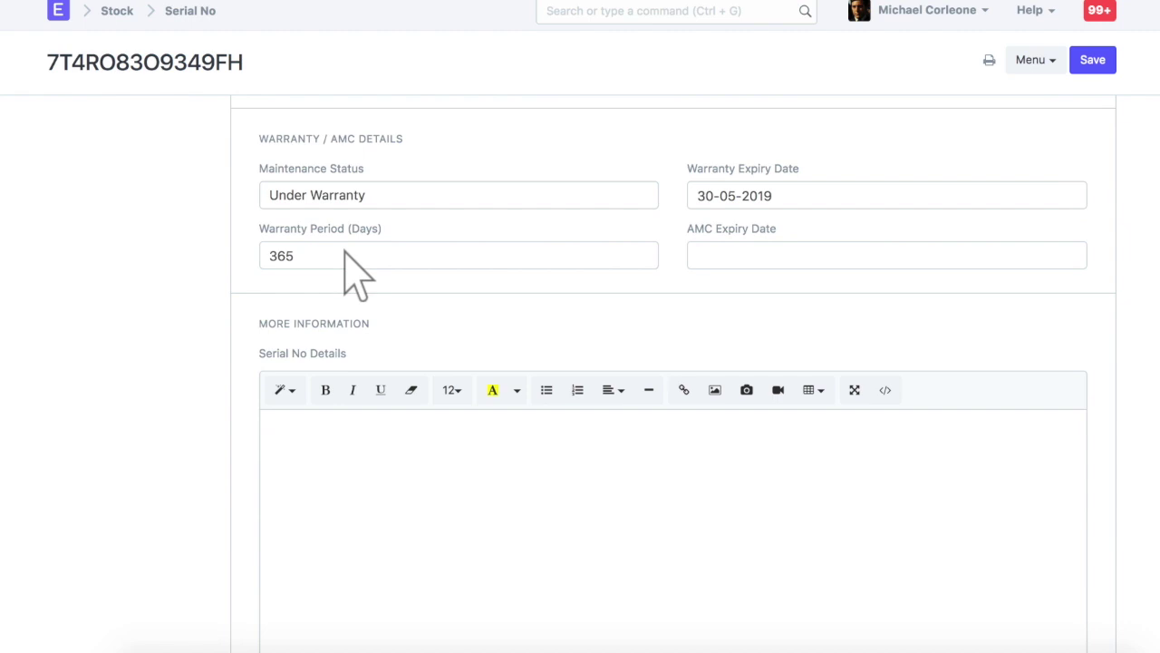